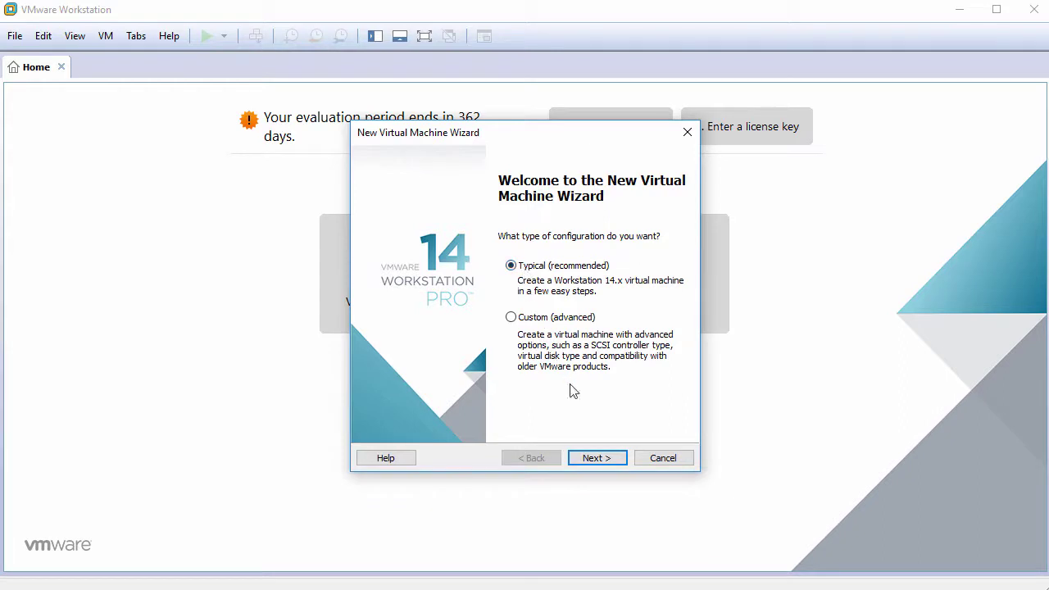
- Choose the Typical configuration for the new virtual machine and opt to install the operating system later
left_click(596, 458)
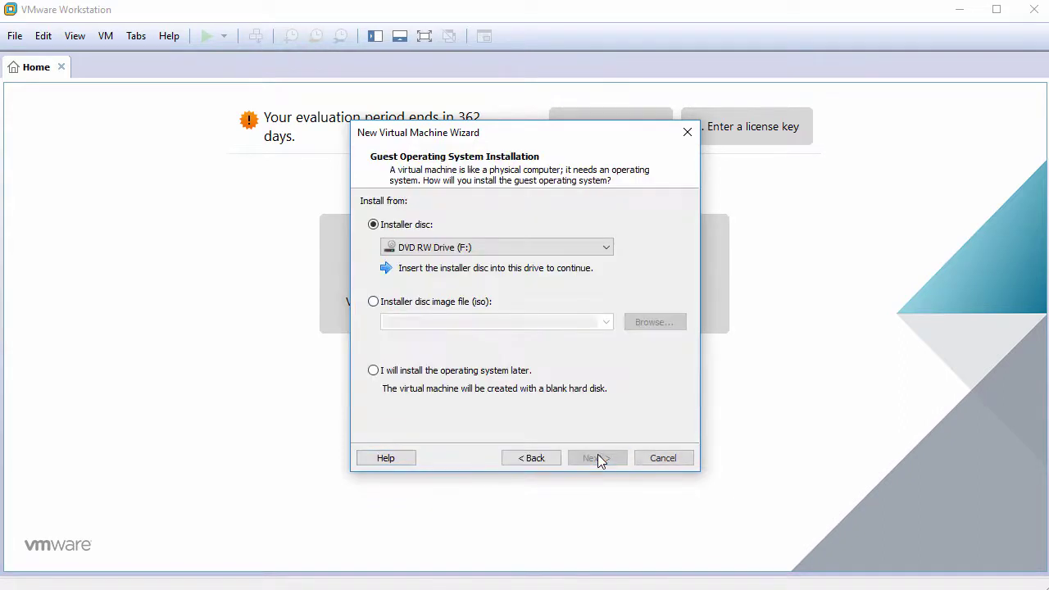
left_click(449, 375)
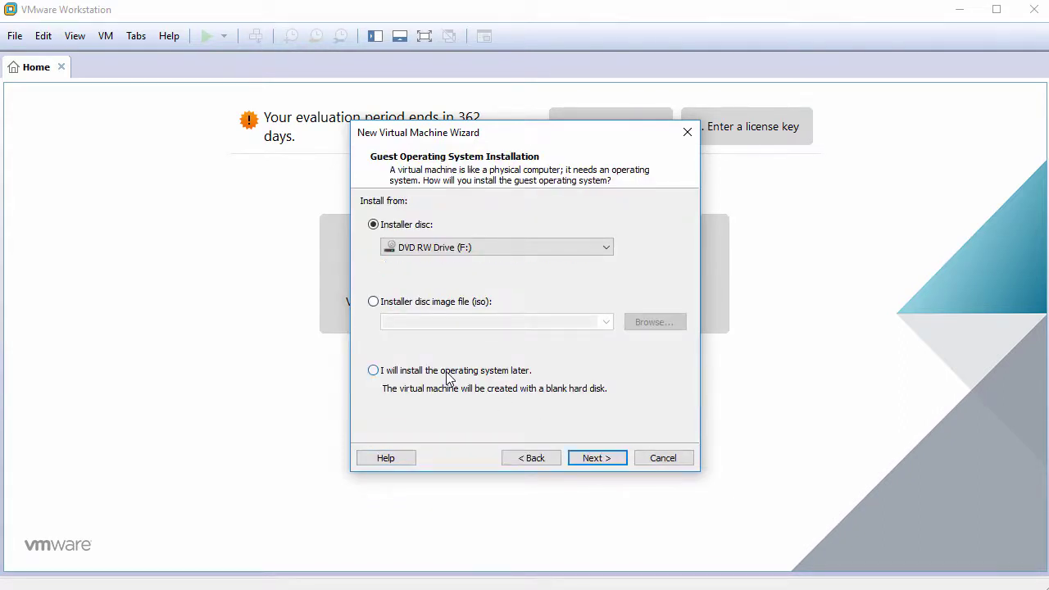
left_click(599, 459)
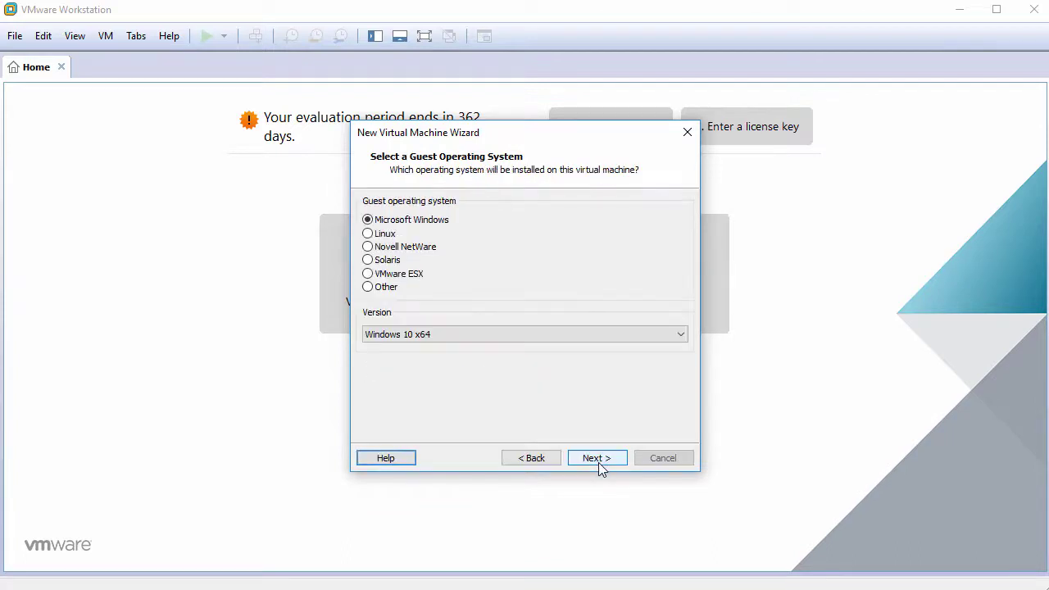
- Set the guest operating system to Linux, version Other Linux 4.x or later kernel 64-bit
left_click(395, 235)
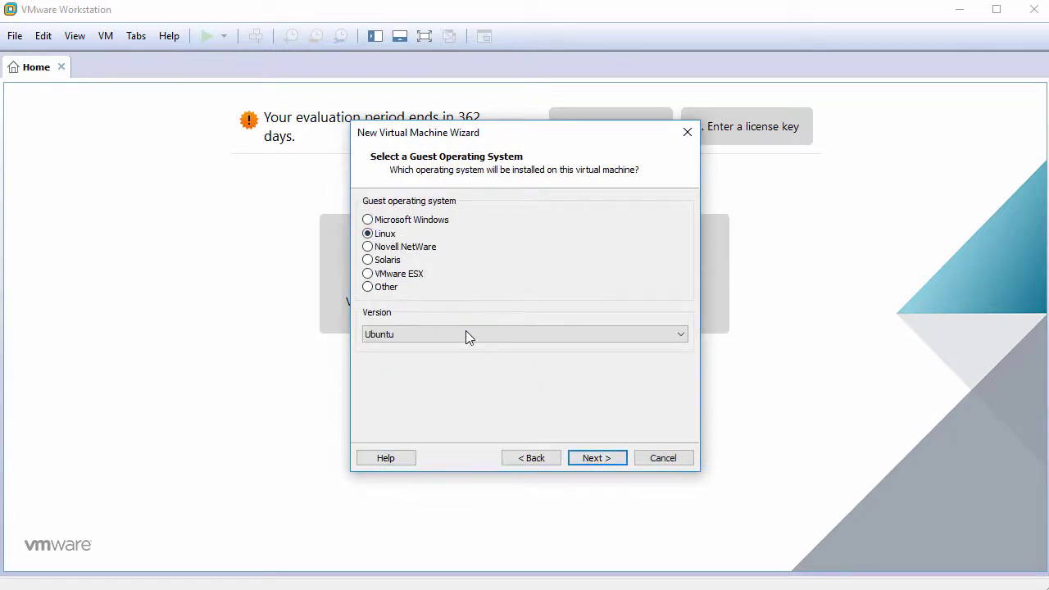
left_click(465, 334)
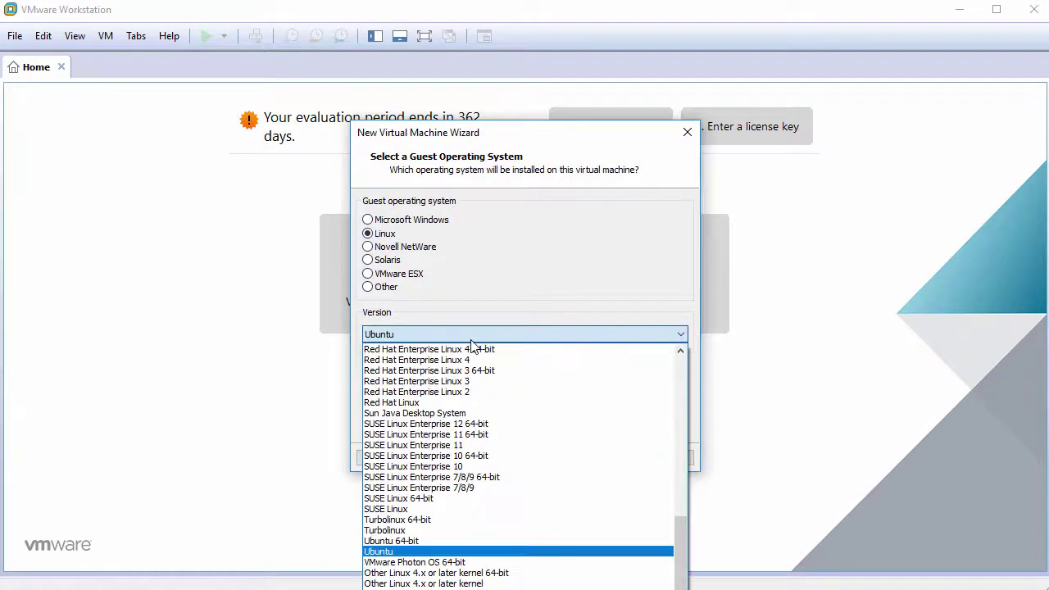
left_click(469, 574)
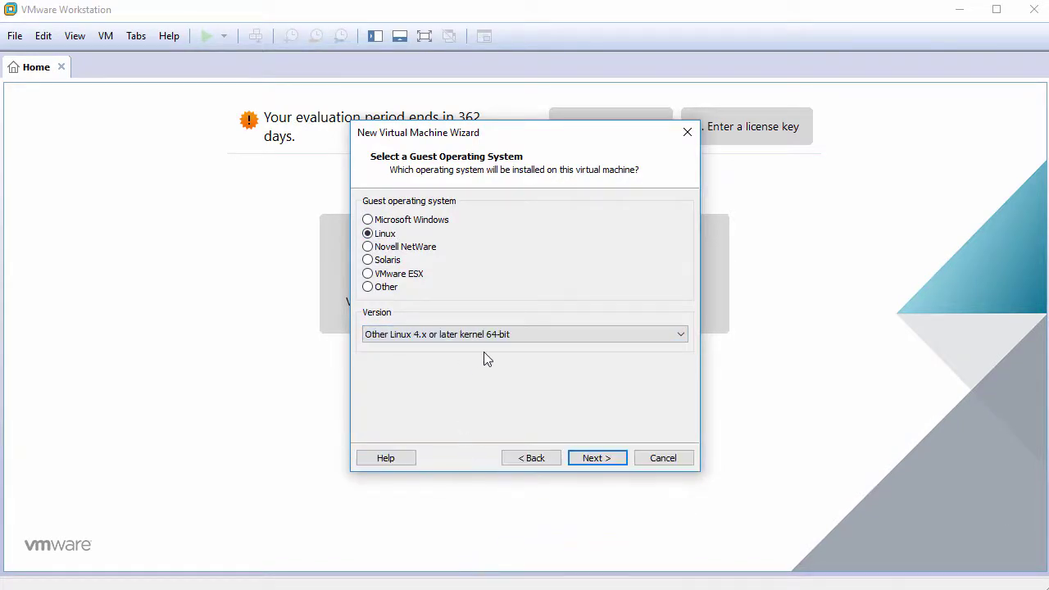
left_click(597, 459)
- Name the virtual machine Manjaro17.1GNOME and give it a 60 GB virtual disk stored as a single file
type("M")
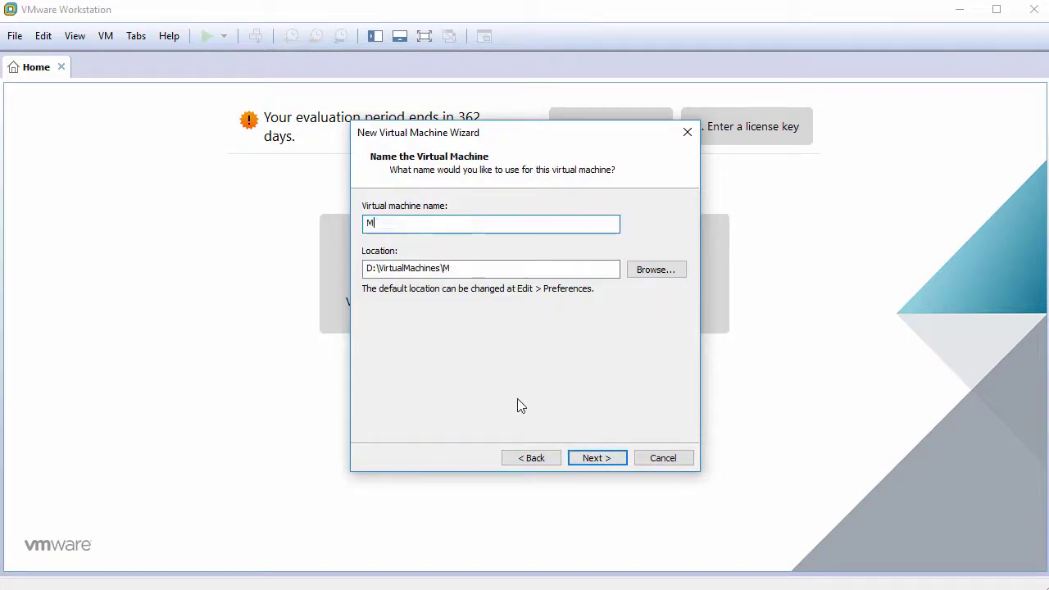
type("anjaro17.1GNOME")
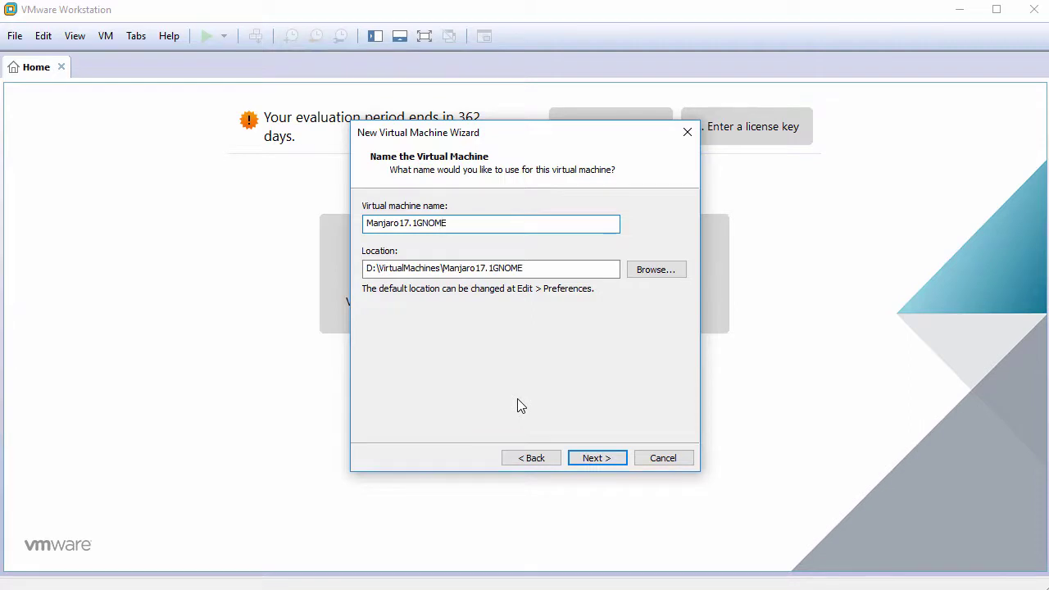
left_click(598, 458)
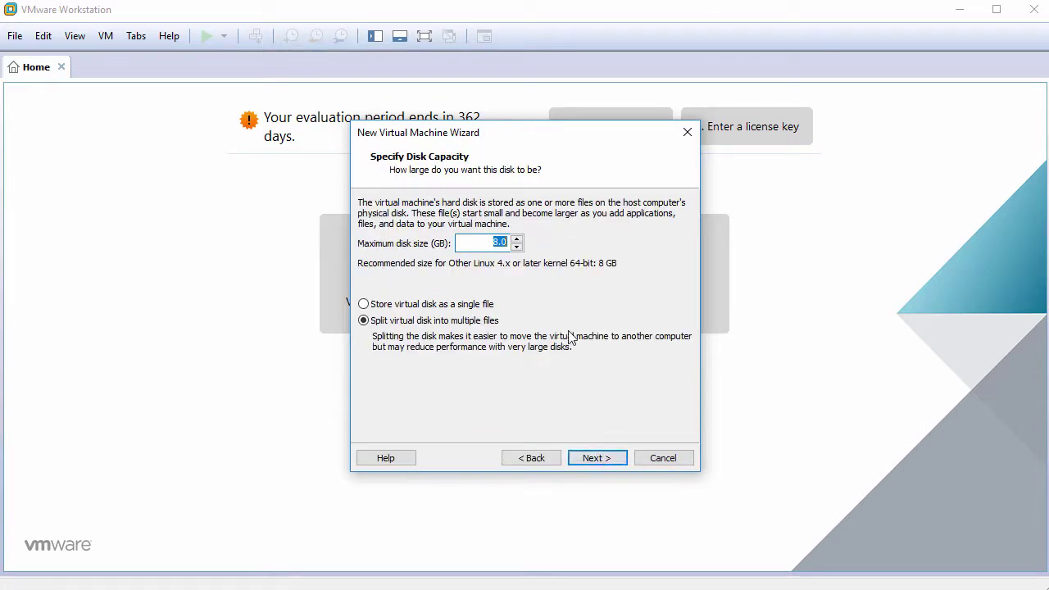
left_click(472, 308)
left_click(604, 461)
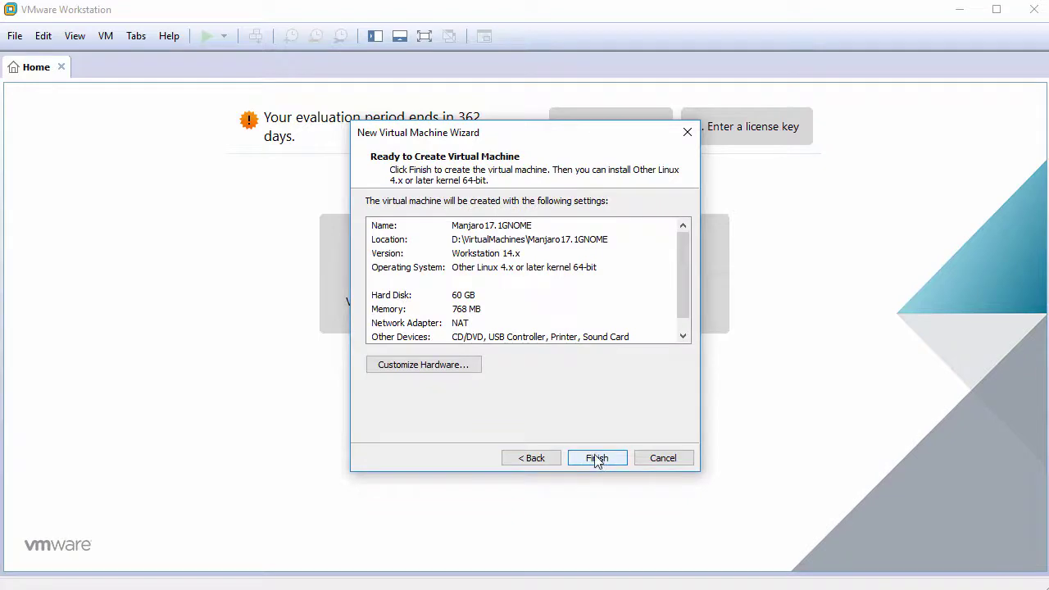
- Customize the hardware with 2048 MB of memory and 2 cores per processor
left_click(423, 369)
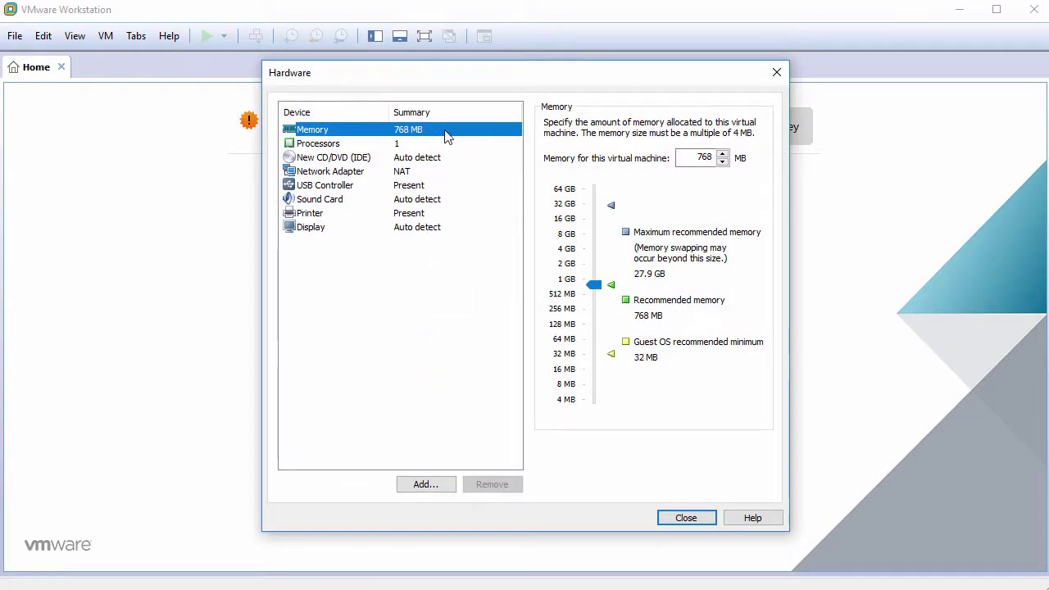
double_click(687, 157)
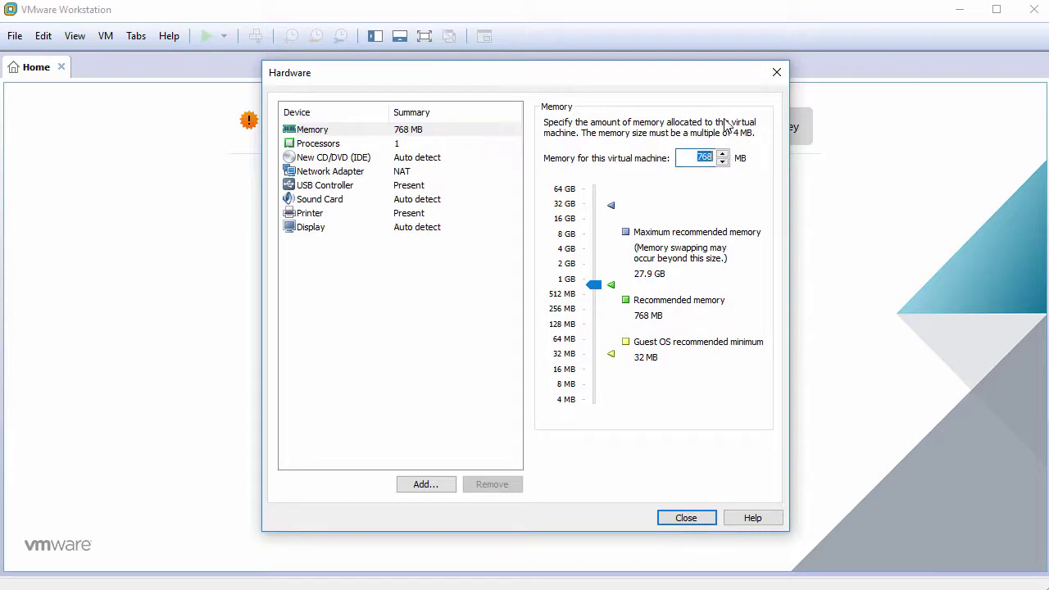
type("2048")
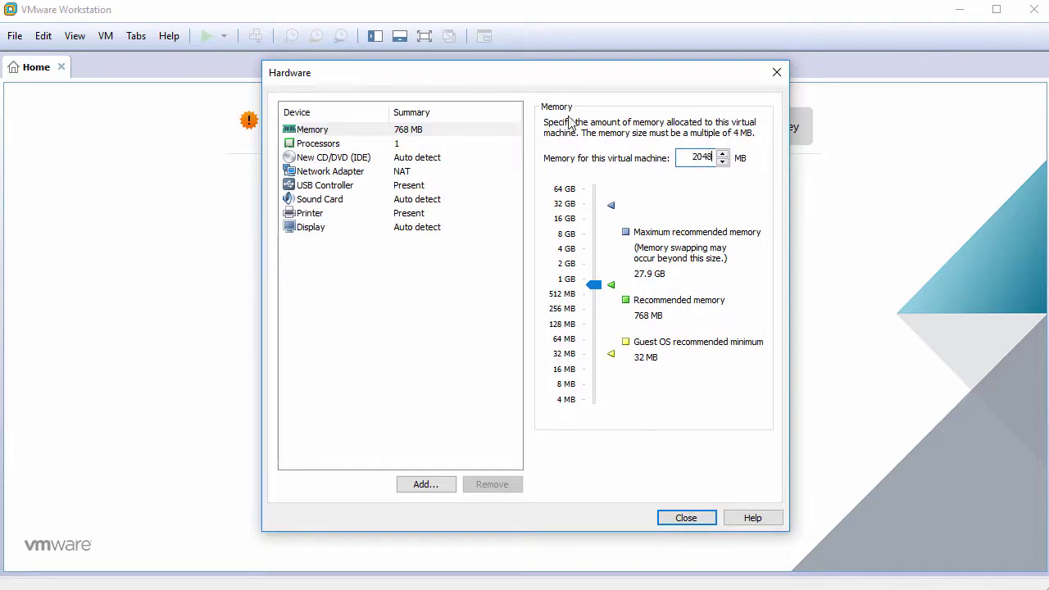
left_click(426, 147)
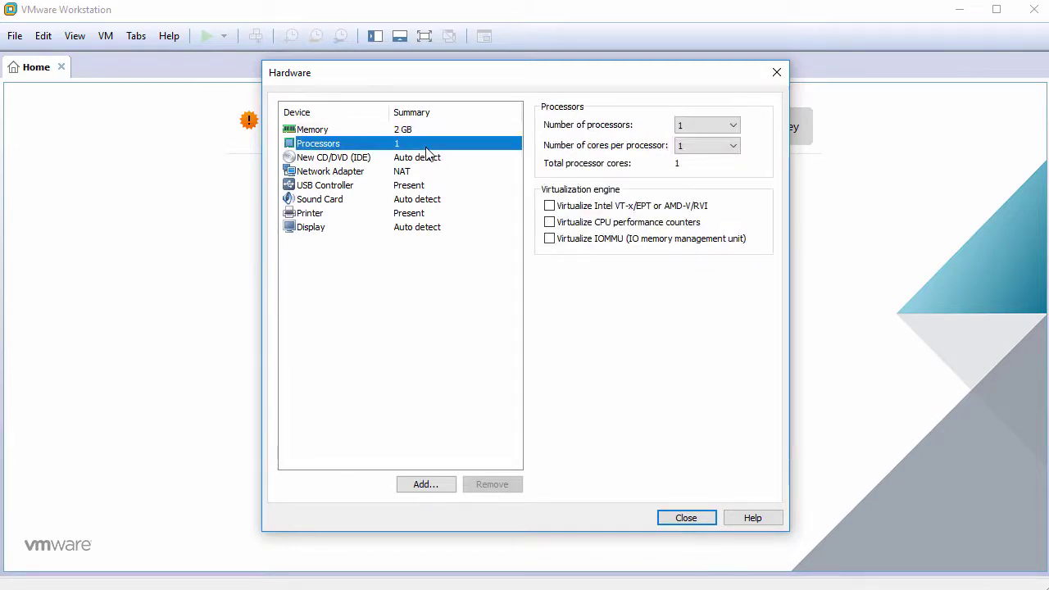
left_click(695, 145)
left_click(695, 170)
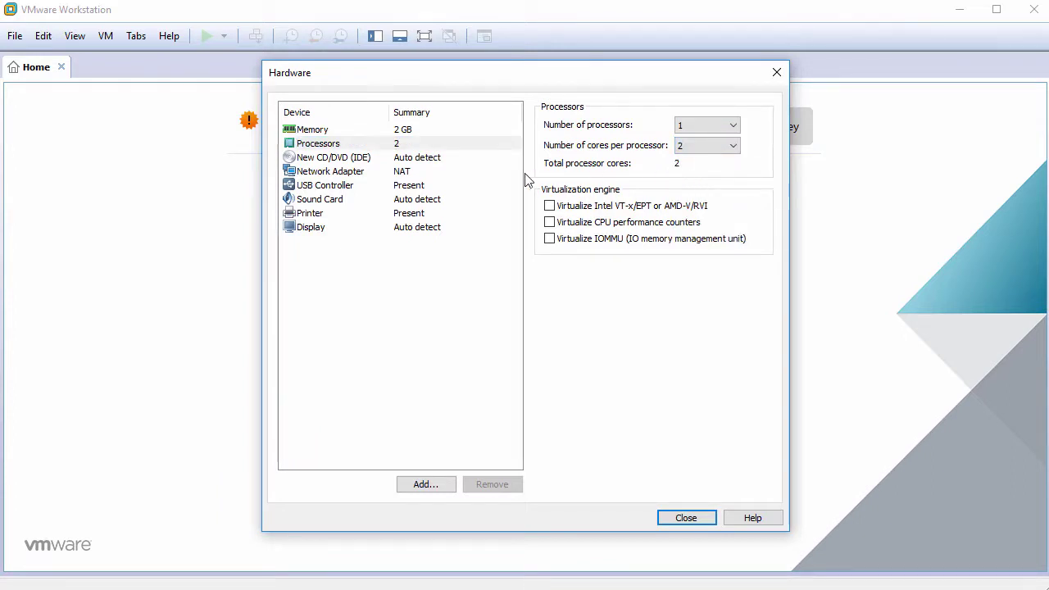
- Connect the CD/DVD drive to the ISO image manjaro-gnome-17.1.0-stable-x86_64.iso from the Downloads folder
left_click(437, 161)
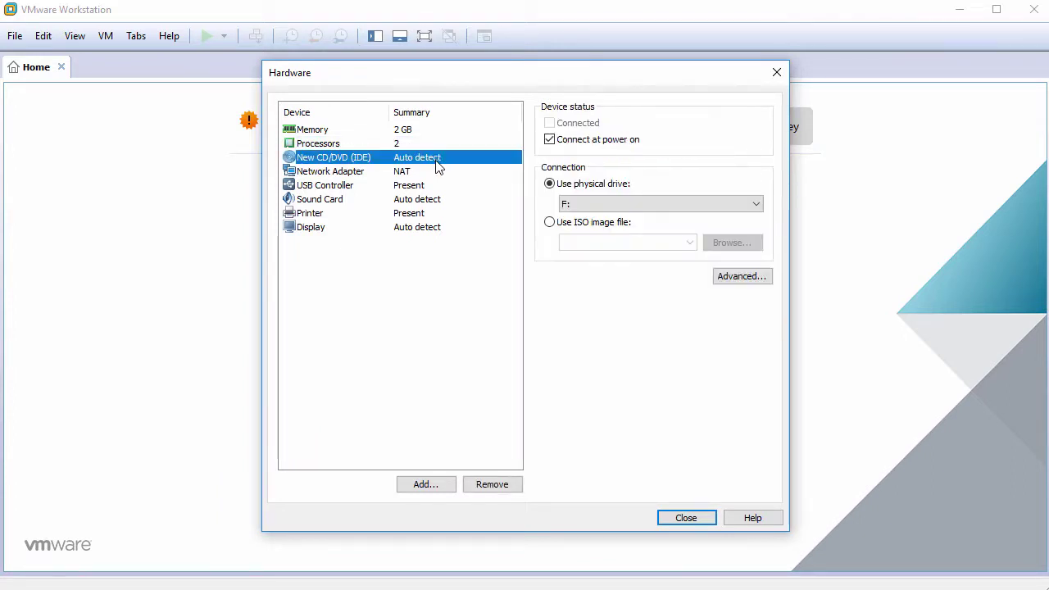
left_click(574, 224)
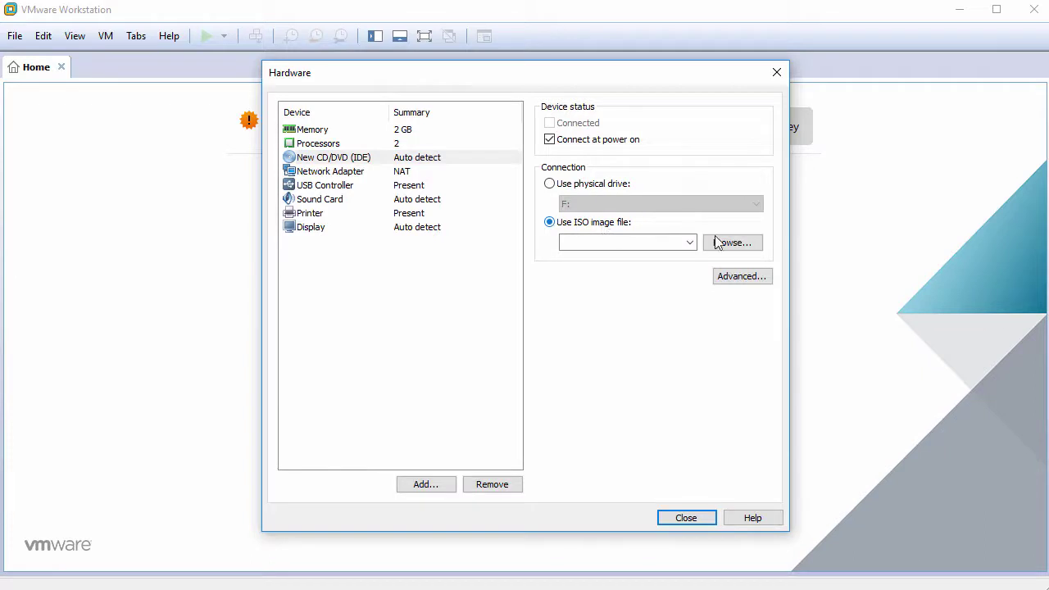
left_click(725, 245)
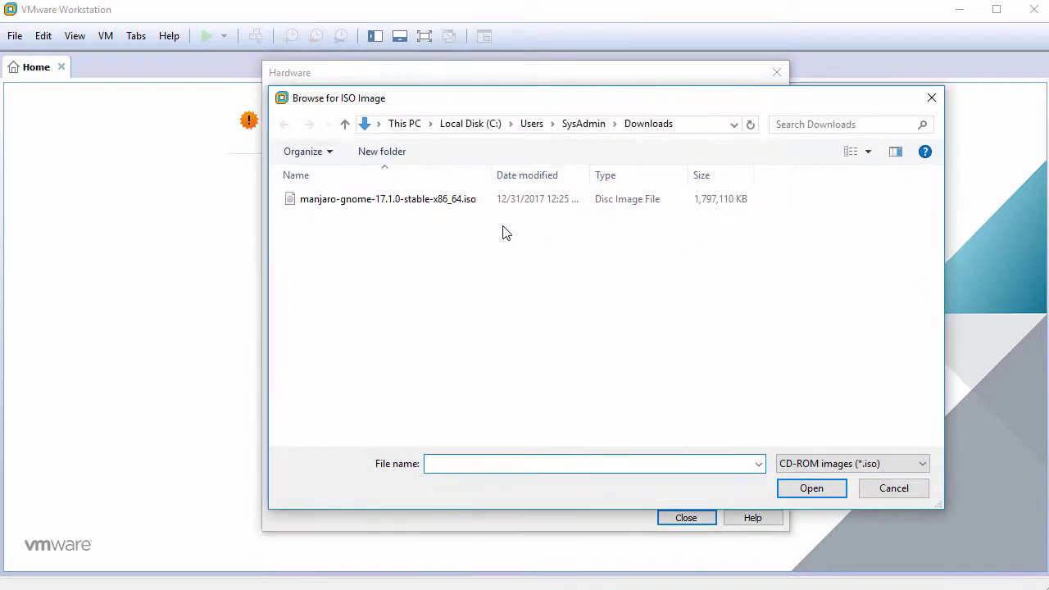
left_click(445, 203)
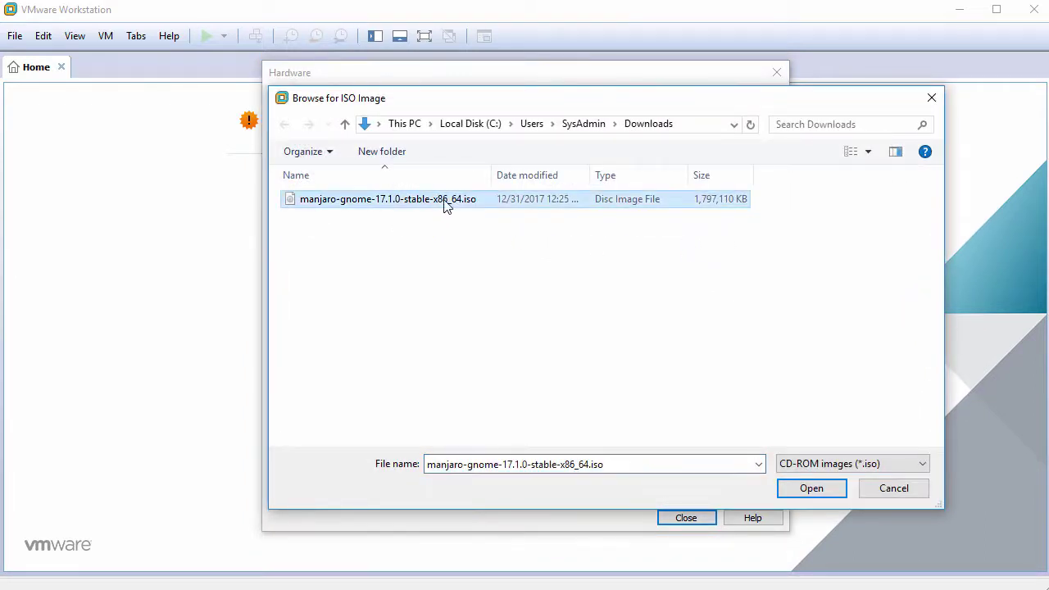
left_click(817, 494)
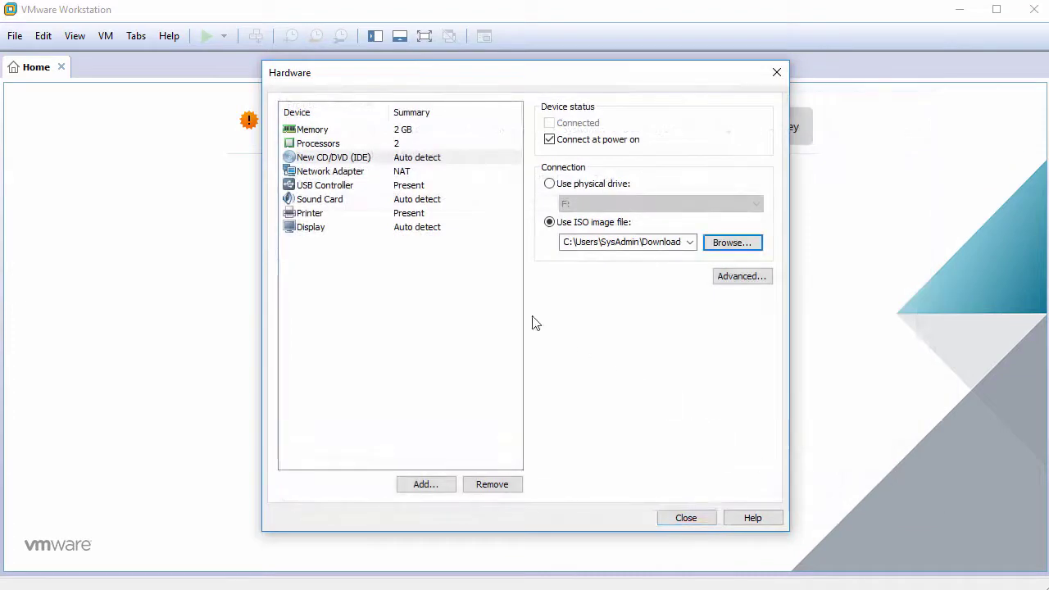
- Remove the USB controller, sound card and printer from the hardware and finish creating the virtual machine
left_click(342, 187)
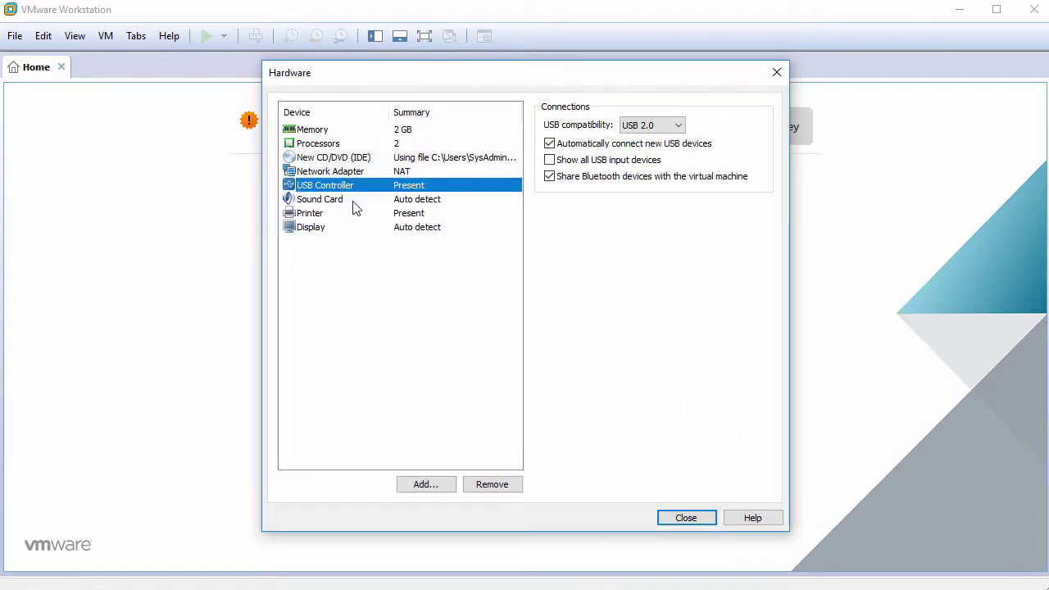
left_click(492, 484)
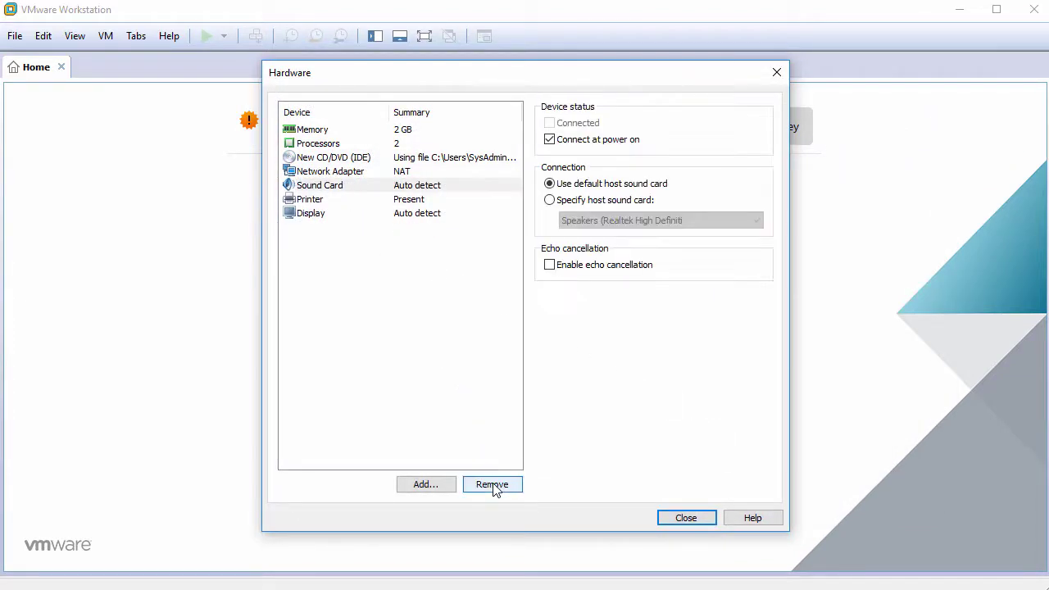
left_click(493, 486)
left_click(493, 485)
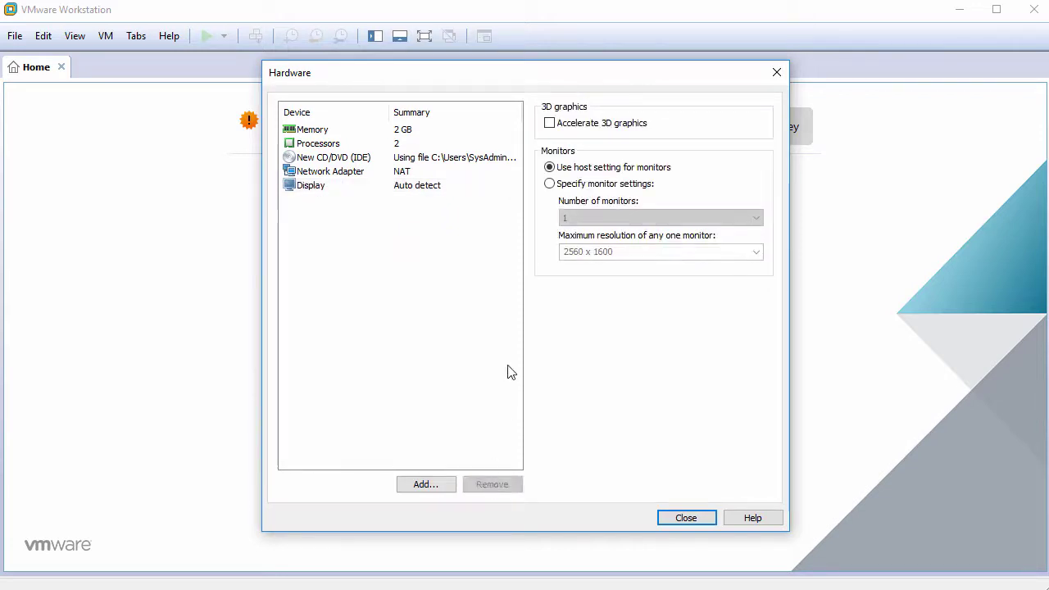
left_click(687, 520)
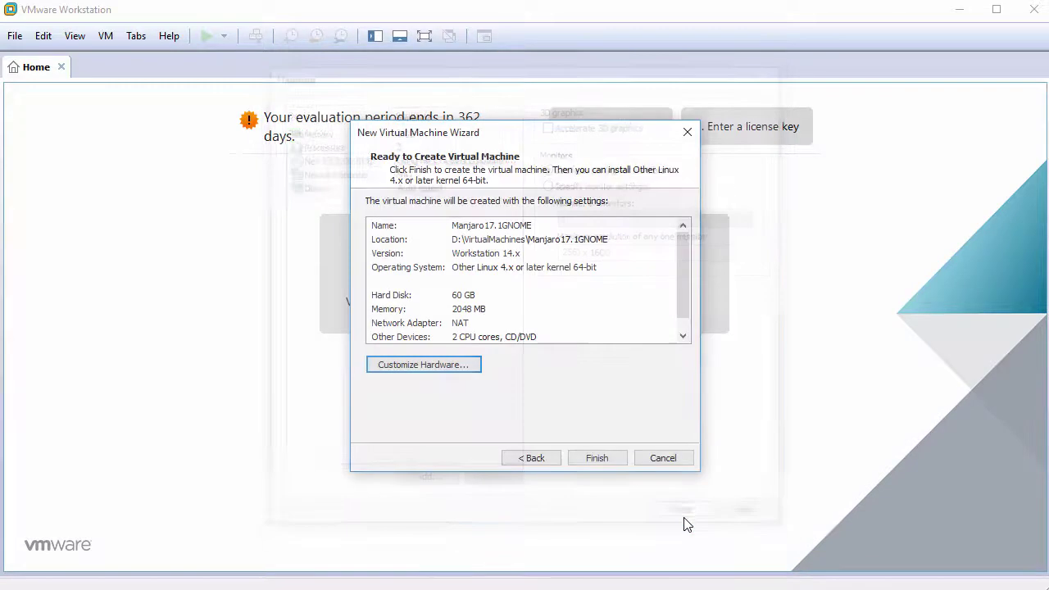
left_click(608, 461)
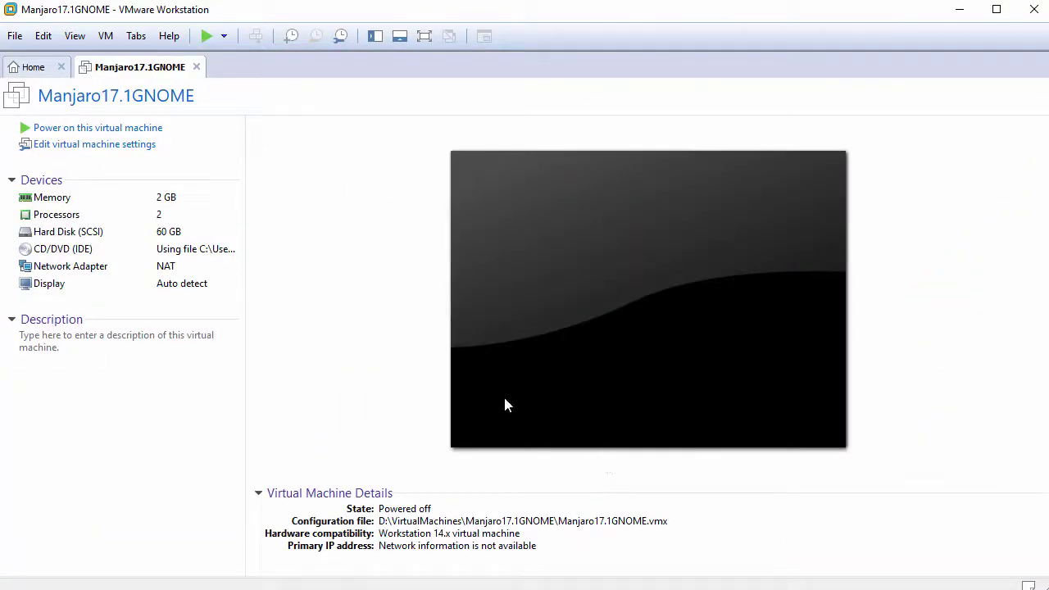
- Power on the virtual machine and start the Manjaro.x86_64 gnome boot entry
left_click(86, 129)
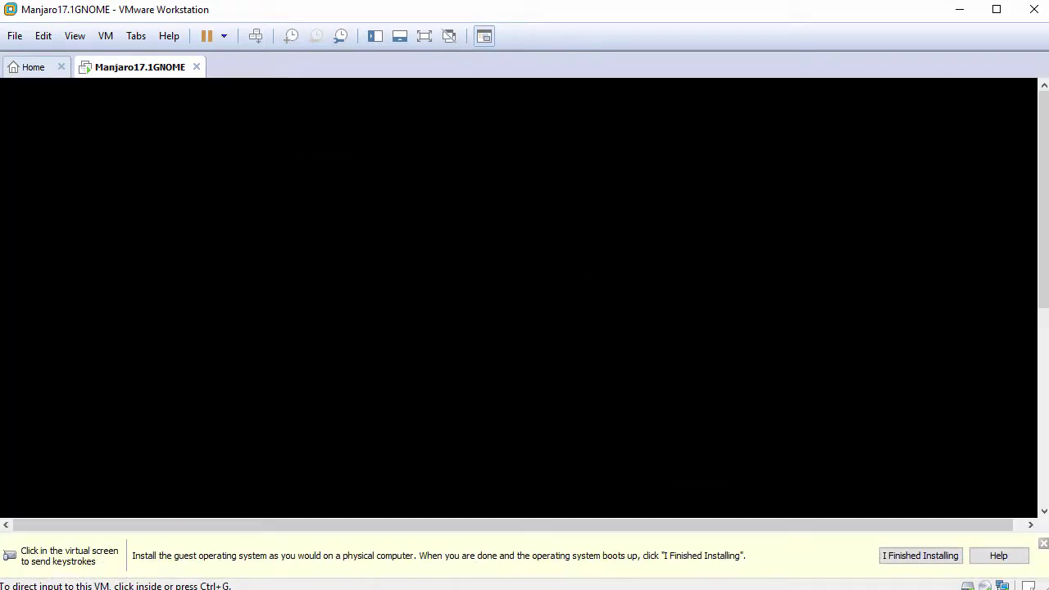
left_click(558, 363)
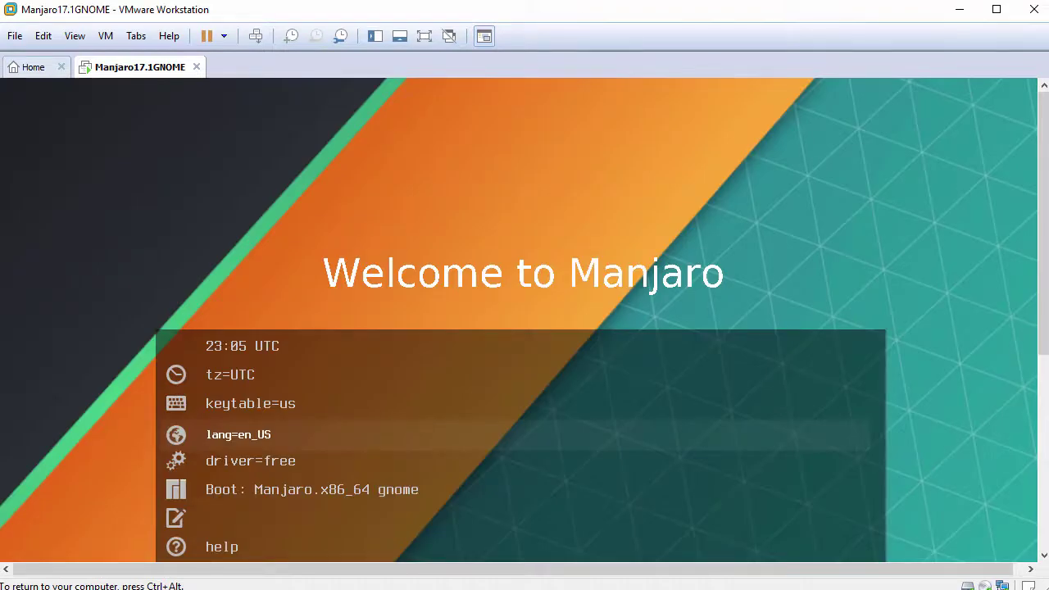
key("Down")
key("Down")
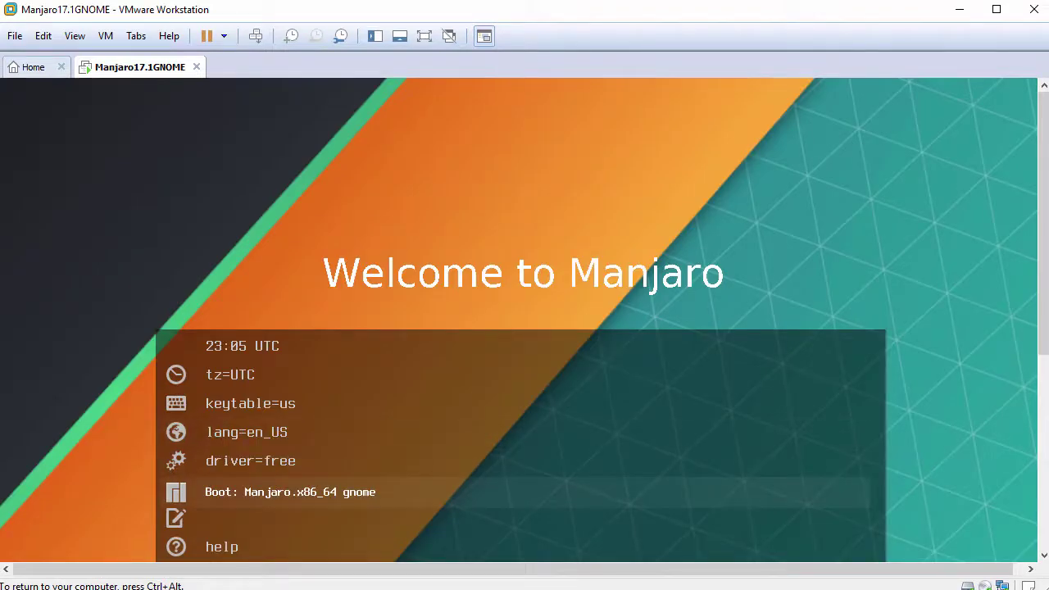
key("Return")
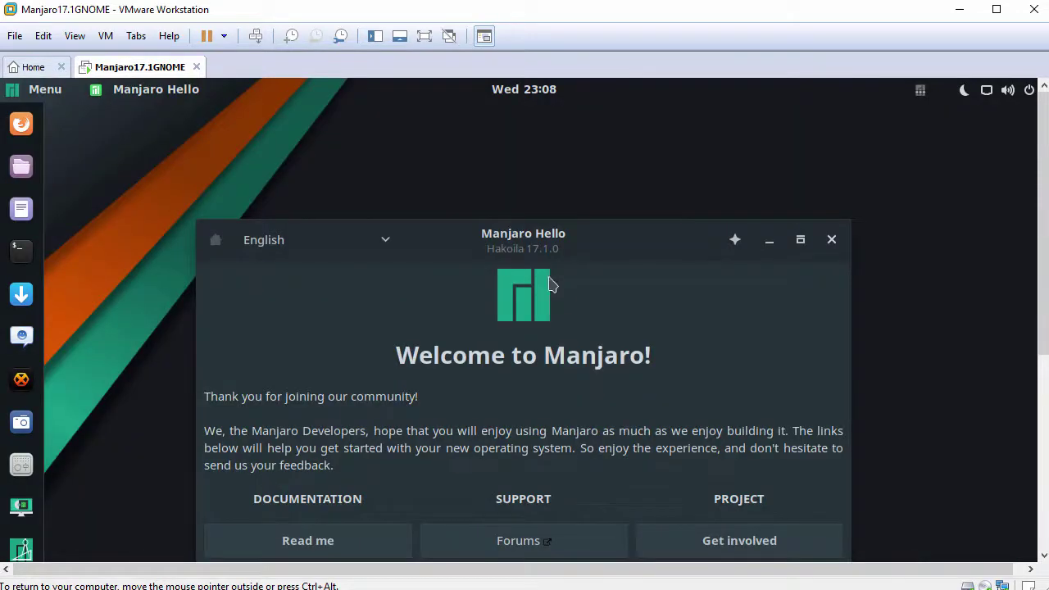
- Launch the installer from the Manjaro Hello window and fit the guest display to the VMware window
left_click_drag(536, 235, 492, 104)
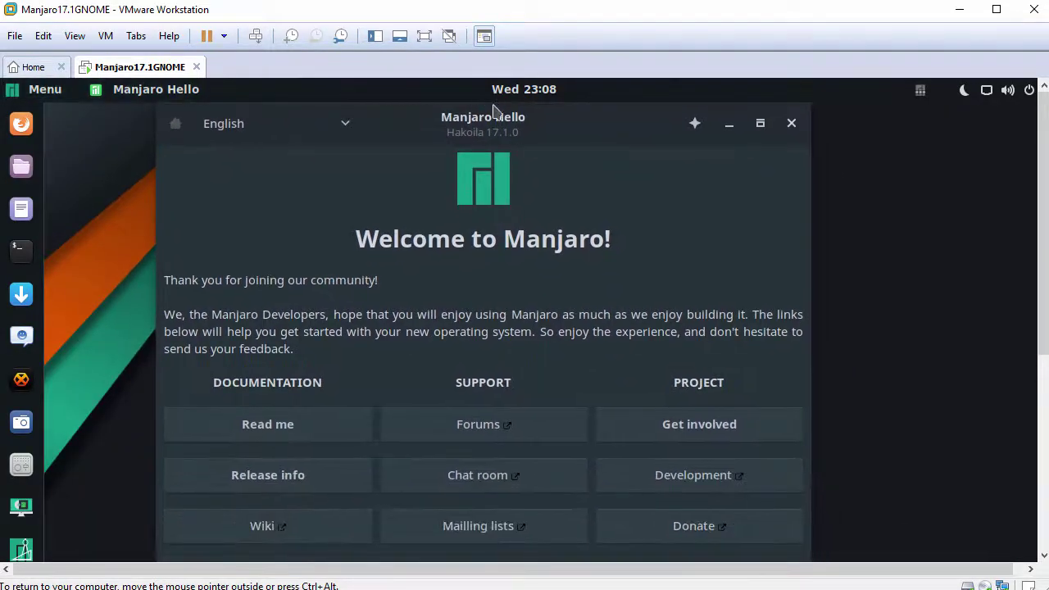
left_click_drag(1045, 261, 1038, 366)
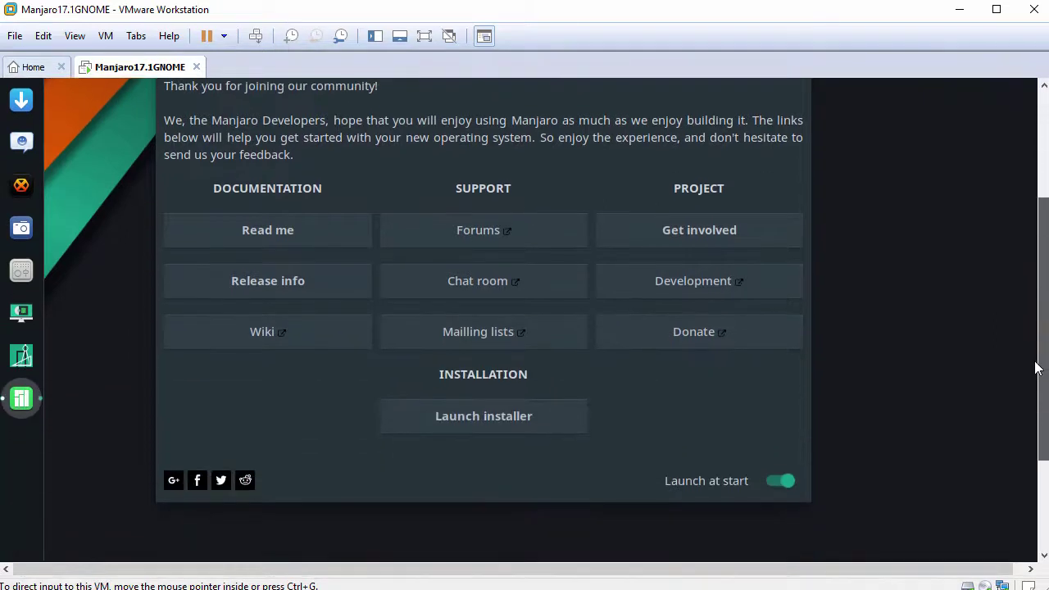
left_click(487, 426)
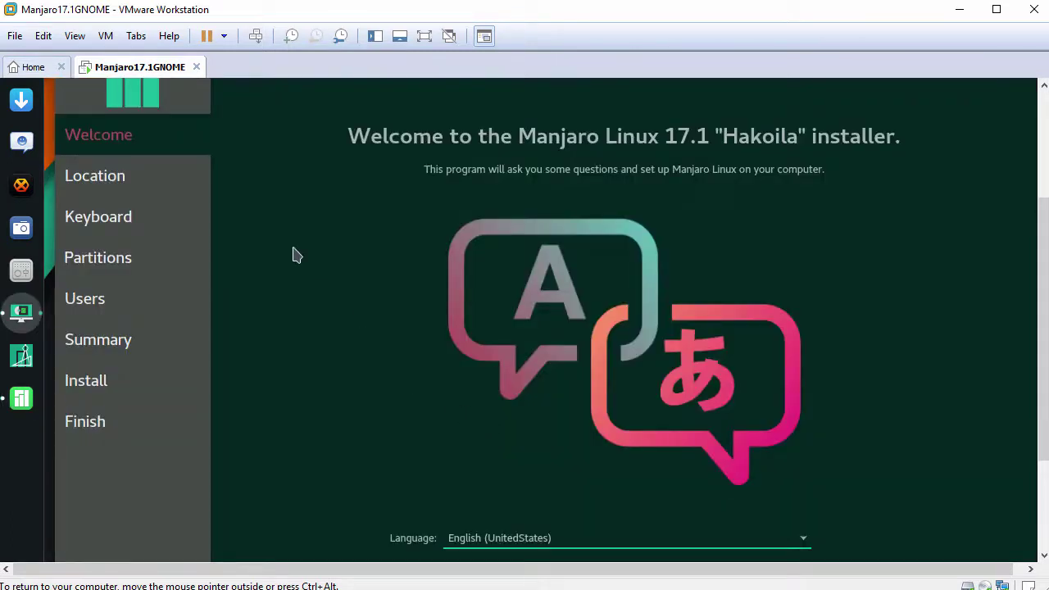
left_click(74, 36)
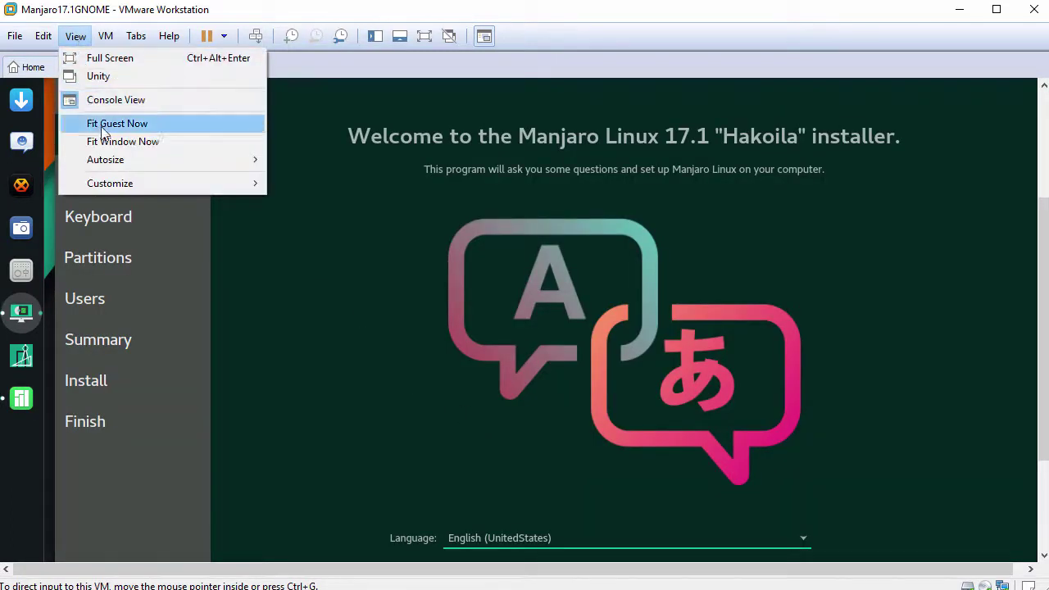
left_click(127, 127)
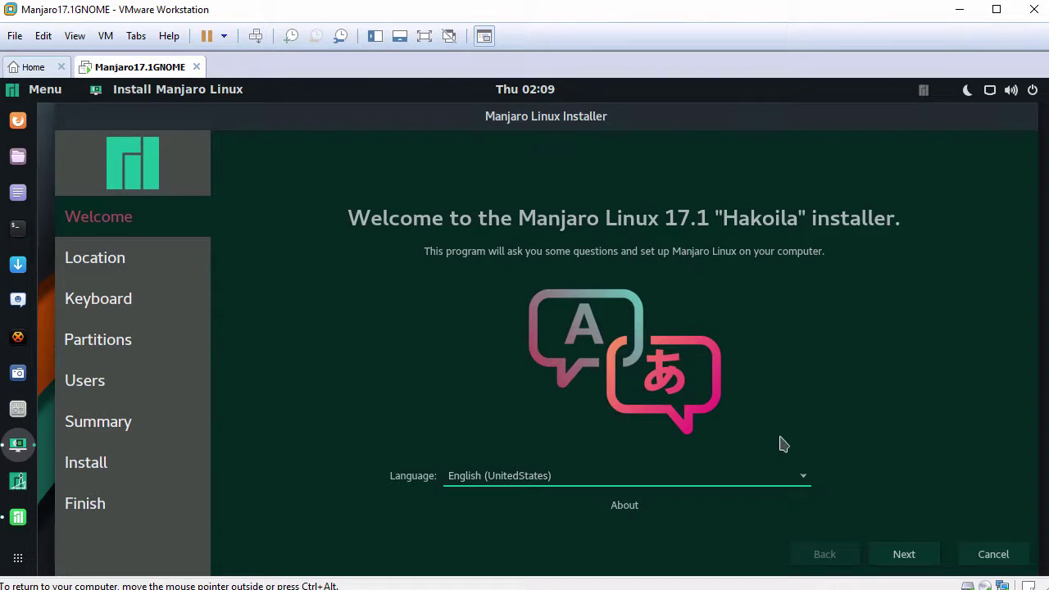
- Set the installer language to English (UnitedStates) and the location to region America, zone New York
left_click(800, 478)
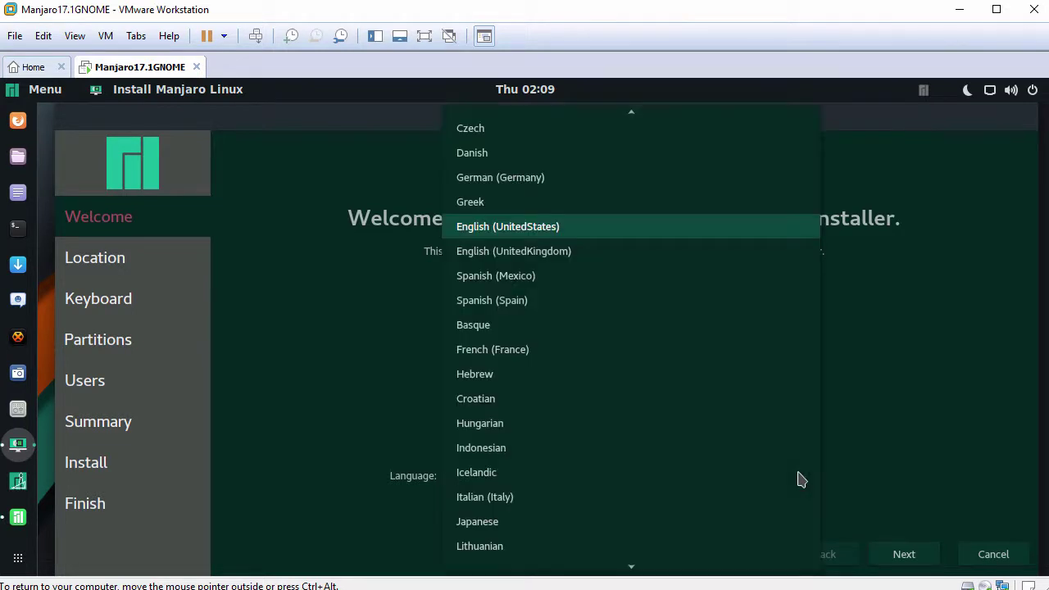
left_click(713, 229)
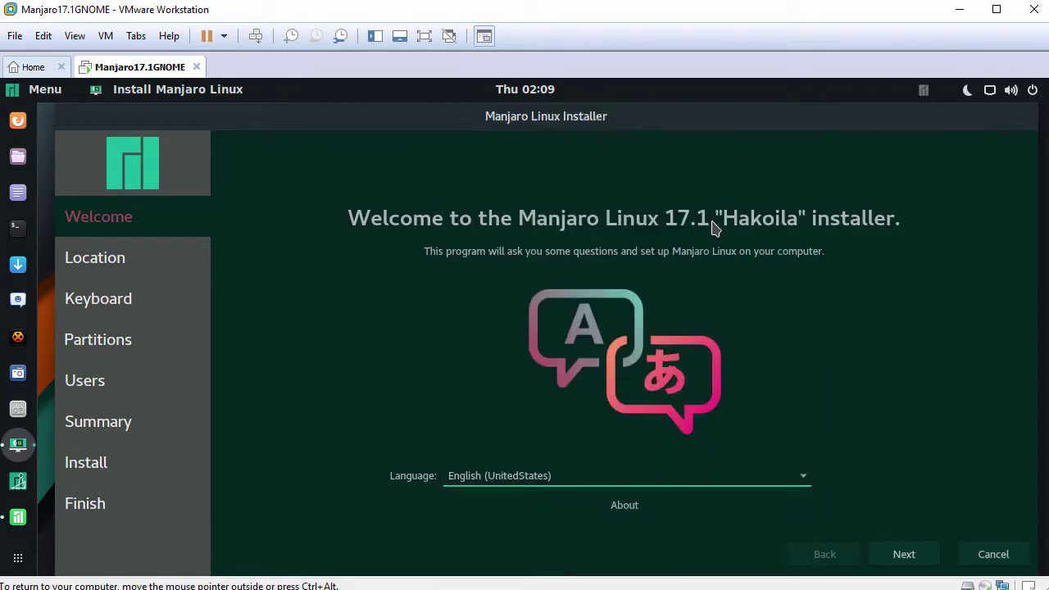
left_click(885, 557)
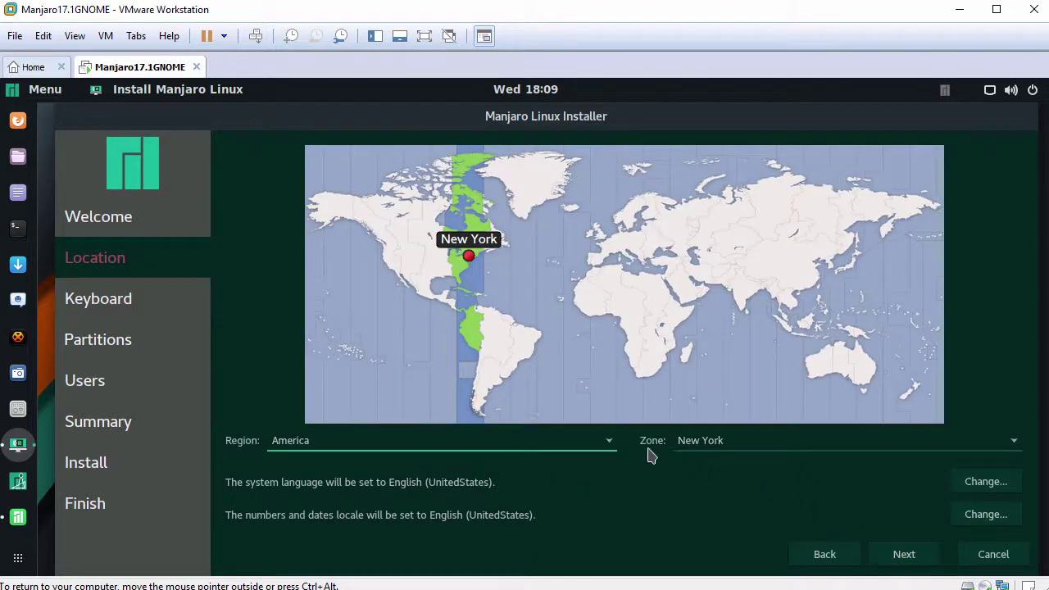
left_click(610, 447)
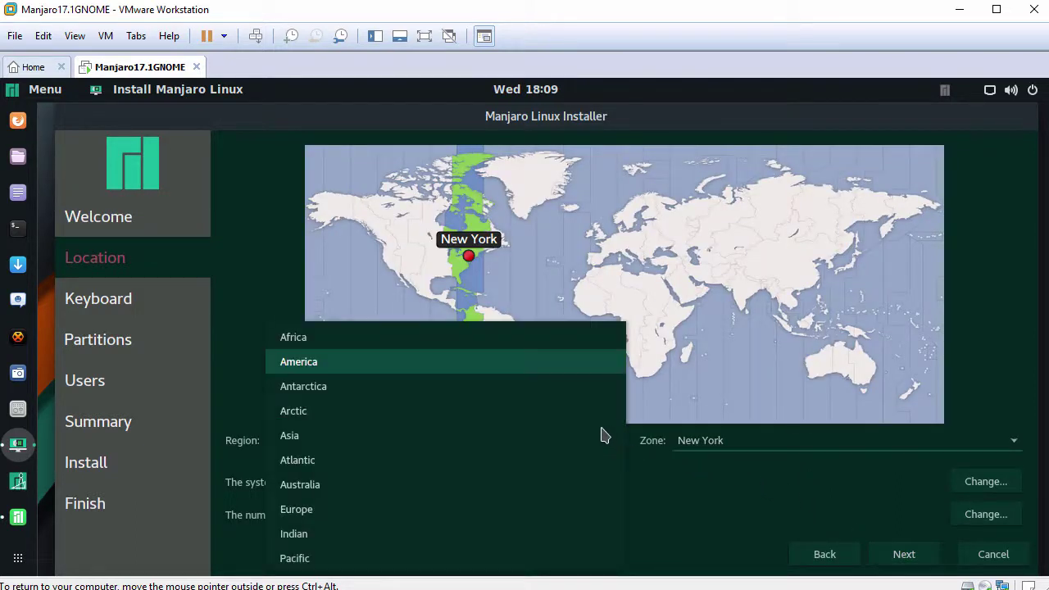
left_click(593, 370)
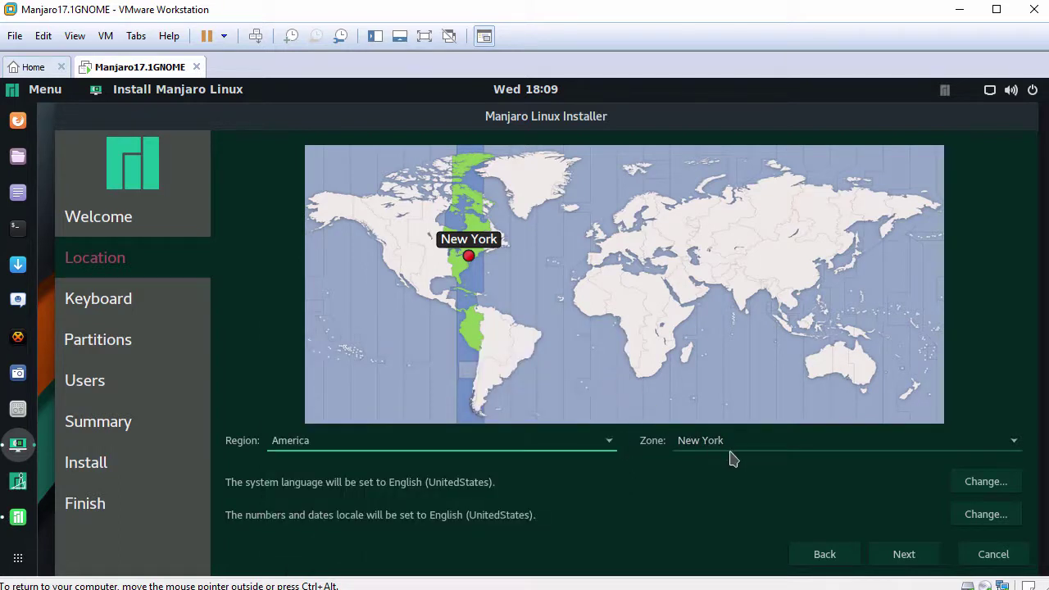
left_click(904, 555)
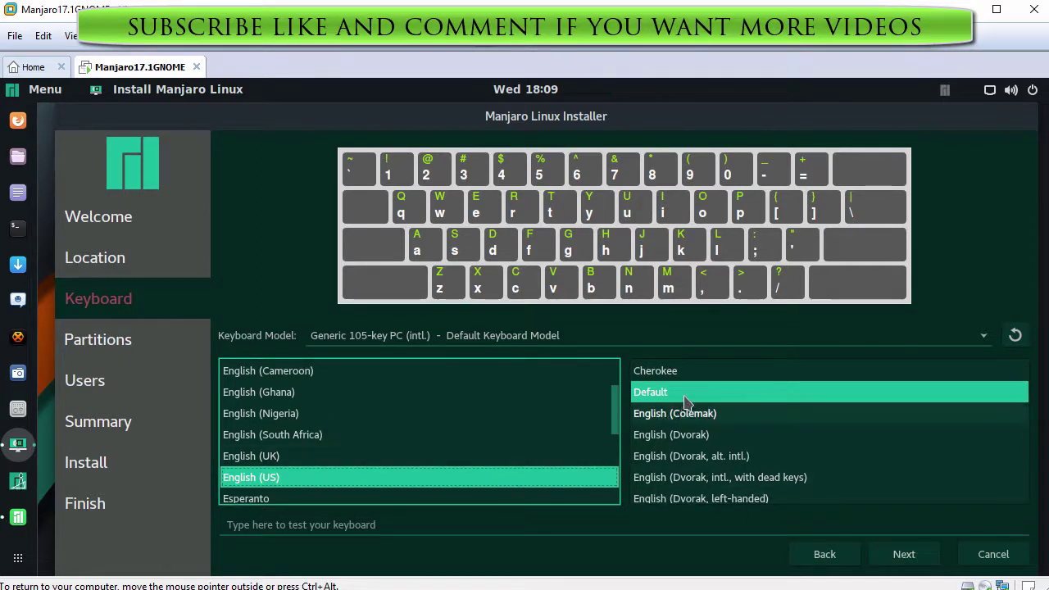
- Choose the English (US) Default keyboard layout and the Erase disk option for the VMware virtual disk /dev/sda
left_click(721, 393)
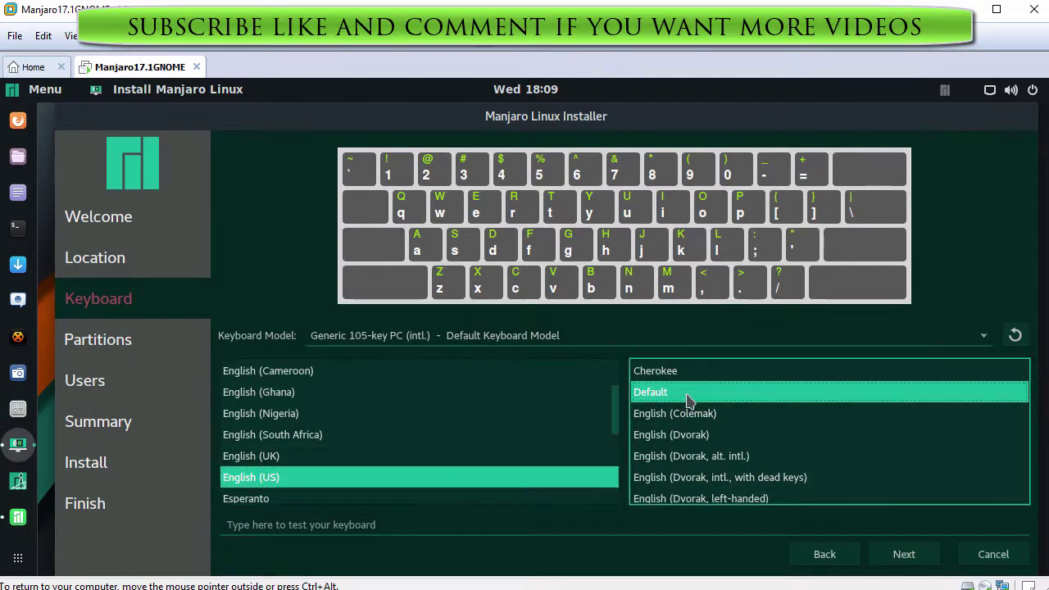
left_click(904, 555)
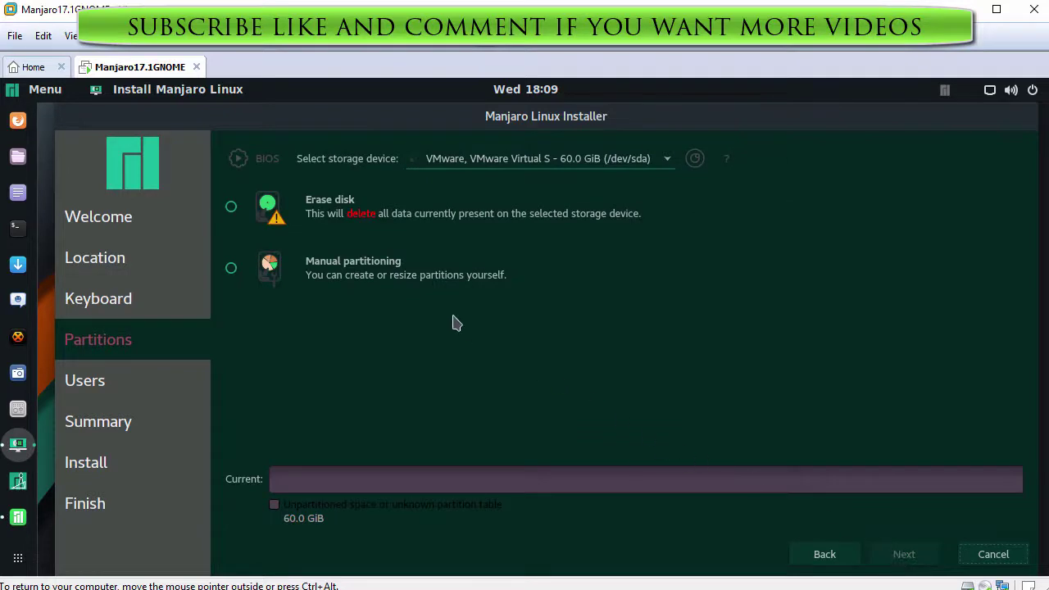
left_click(235, 213)
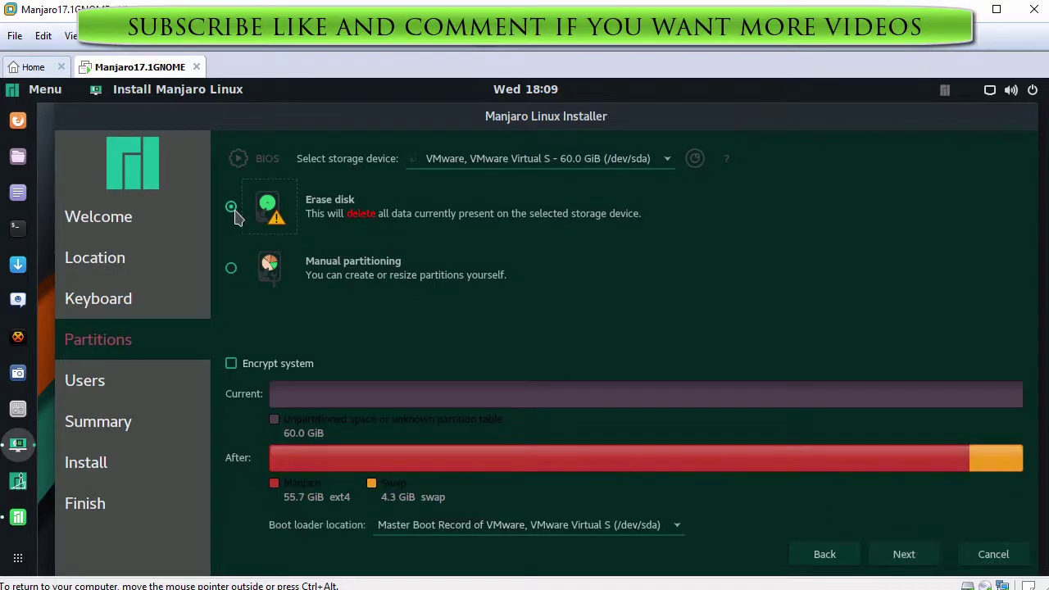
left_click(899, 559)
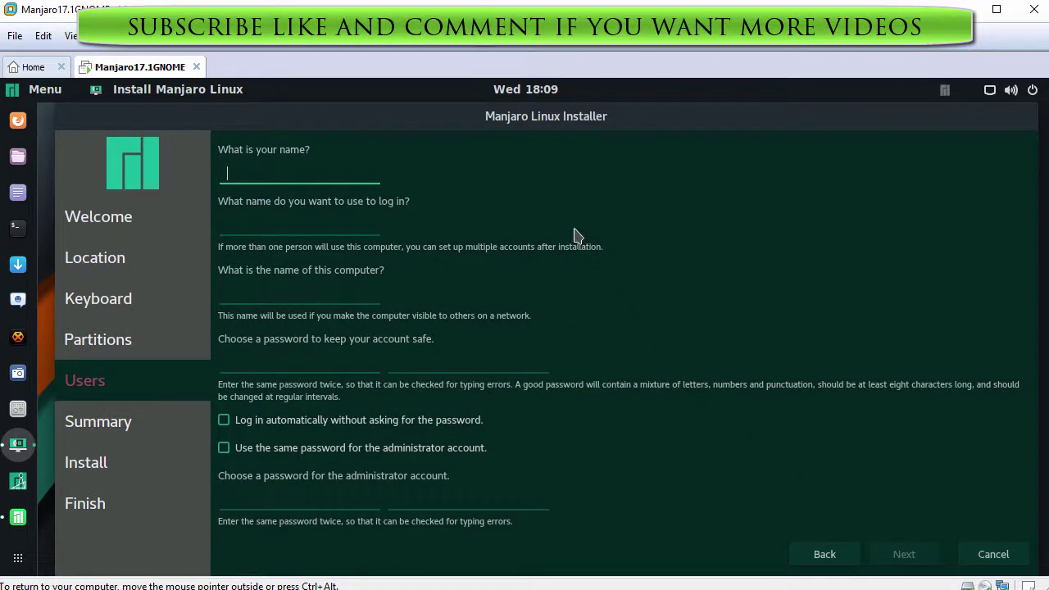
- Enter the user's full name and login name, and set the computer name to manjaro2018gnome
type("John Smith")
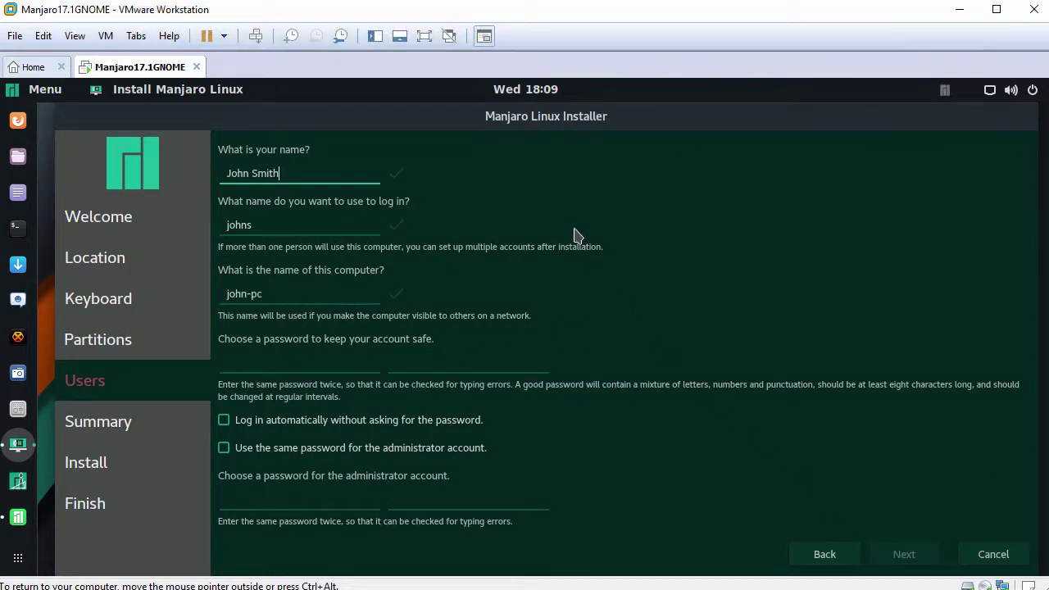
key("Tab")
type("john")
key("Tab")
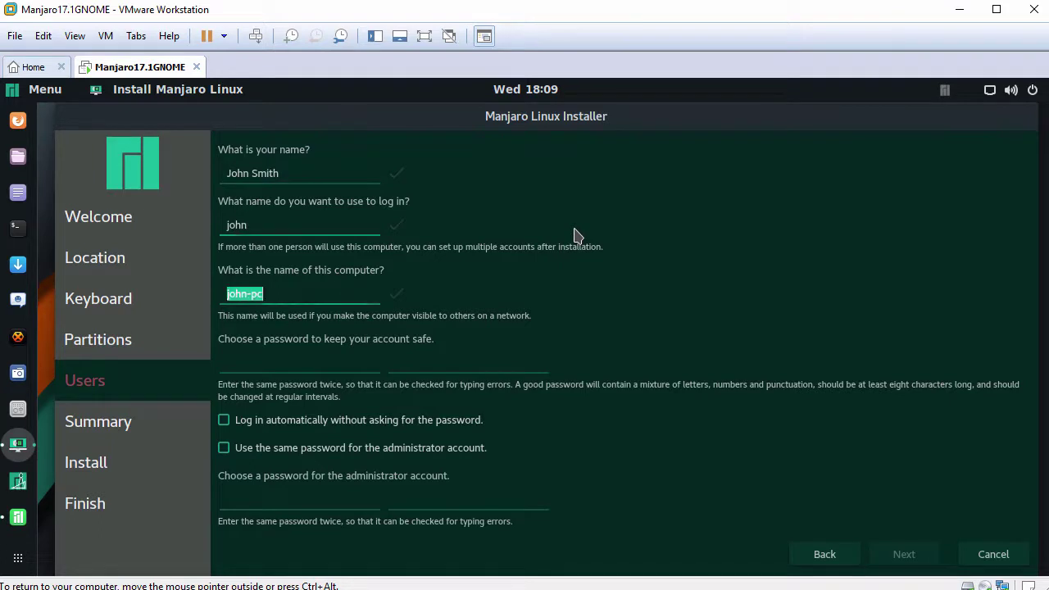
type("manjaro2018gnome")
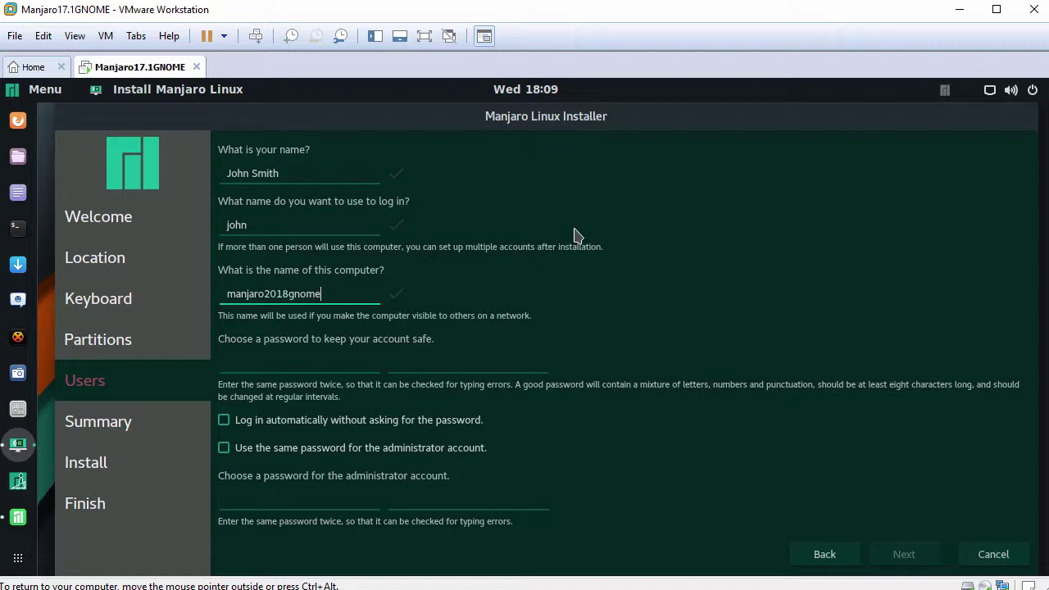
- Enter and repeat the account password, use the same password for the administrator account, and continue to the summary
type("••")
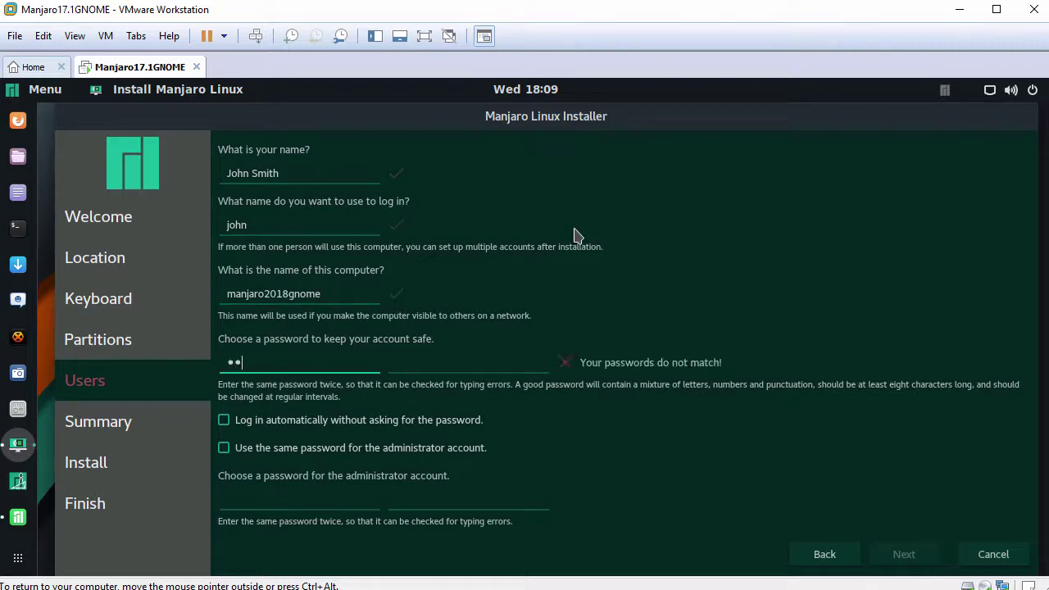
key("Tab")
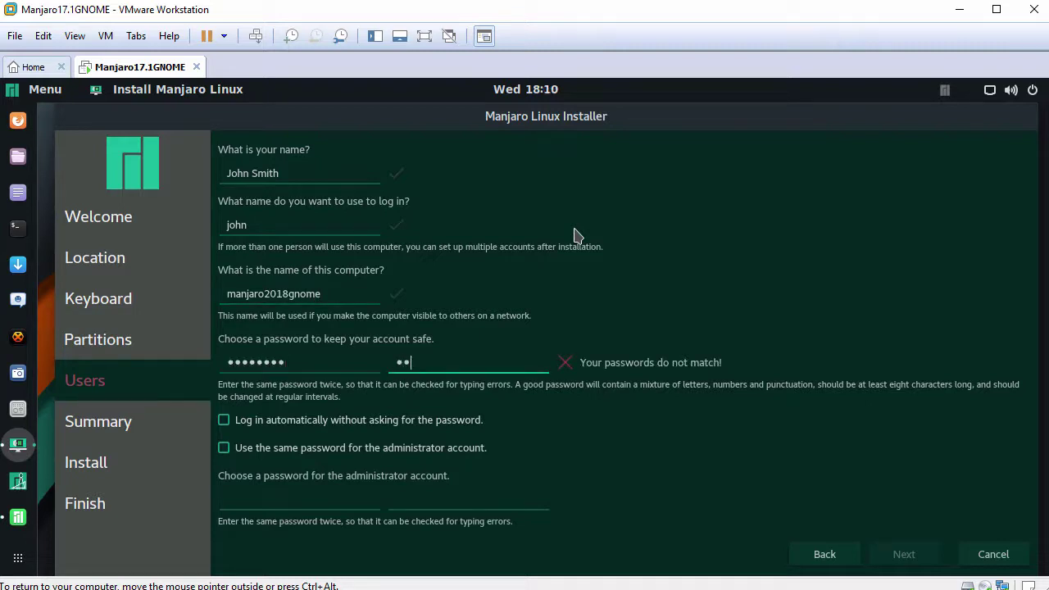
type("••••••••")
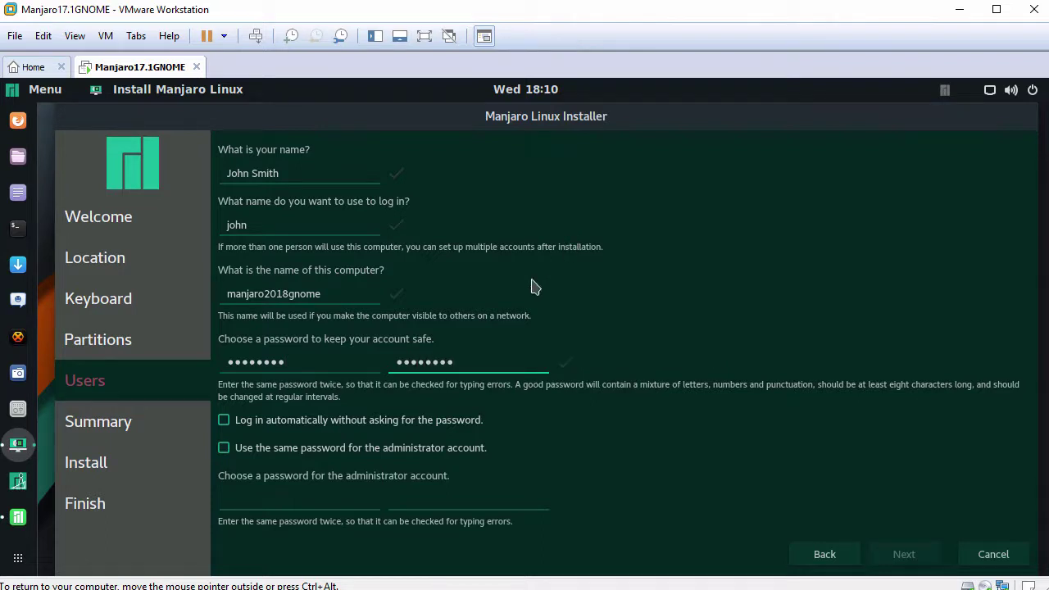
left_click(286, 449)
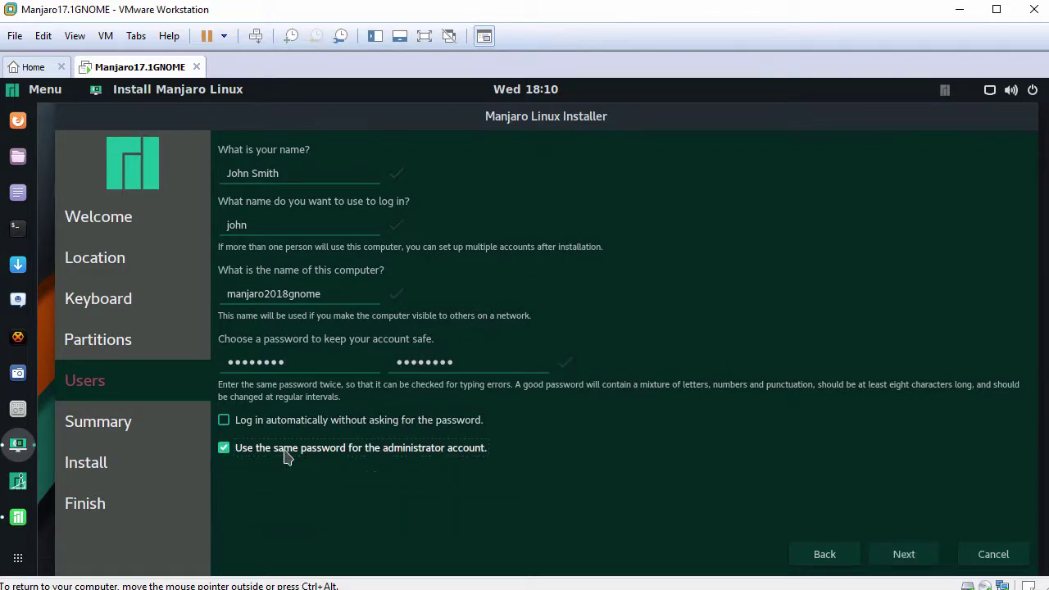
left_click(905, 555)
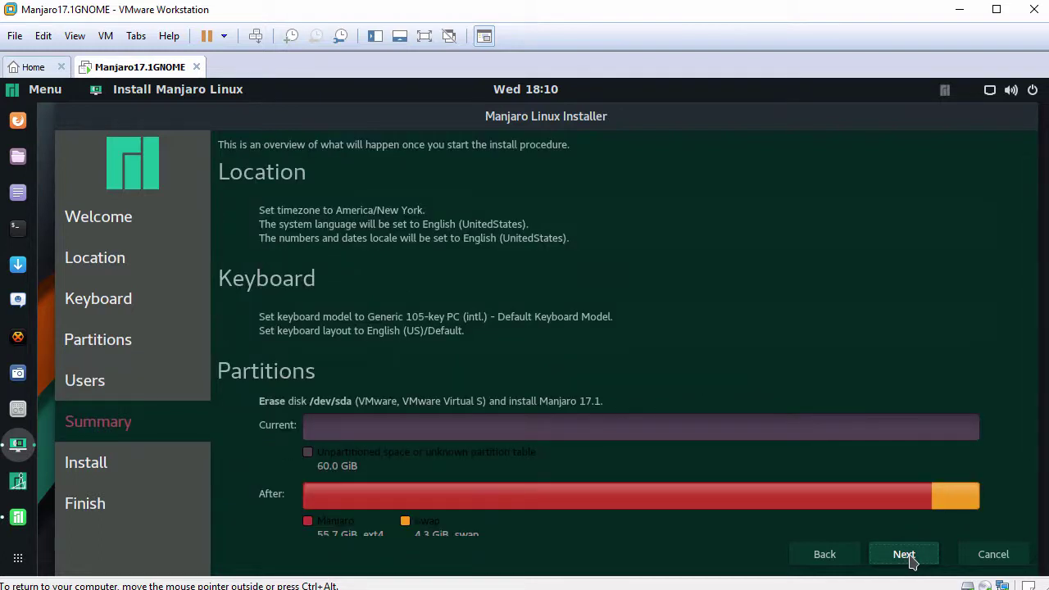
- Install Manjaro 17.1 onto the disk, then restart into the Manjaro Linux boot entry
left_click(905, 555)
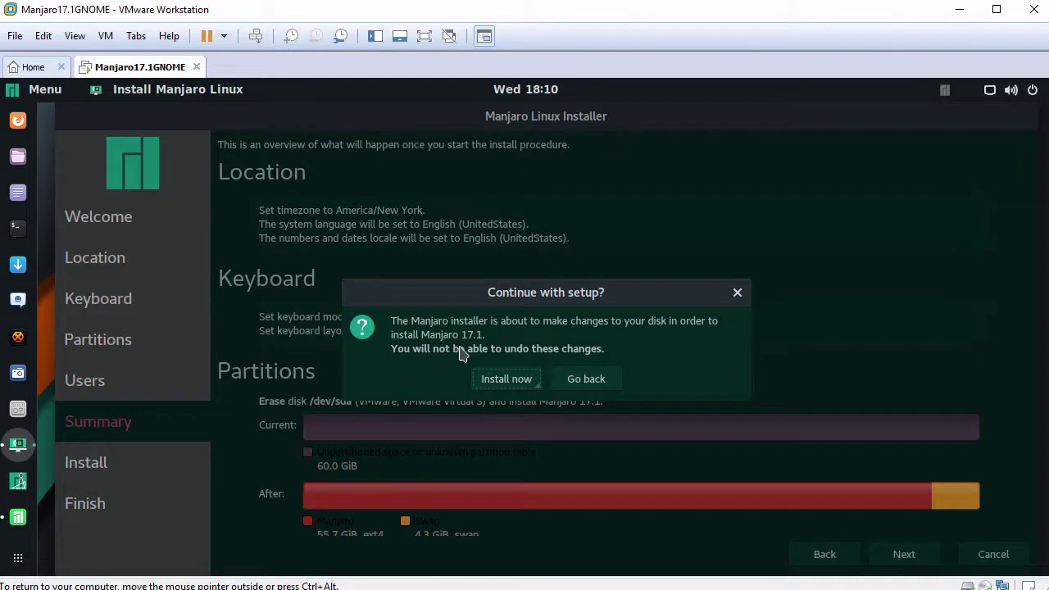
left_click(507, 378)
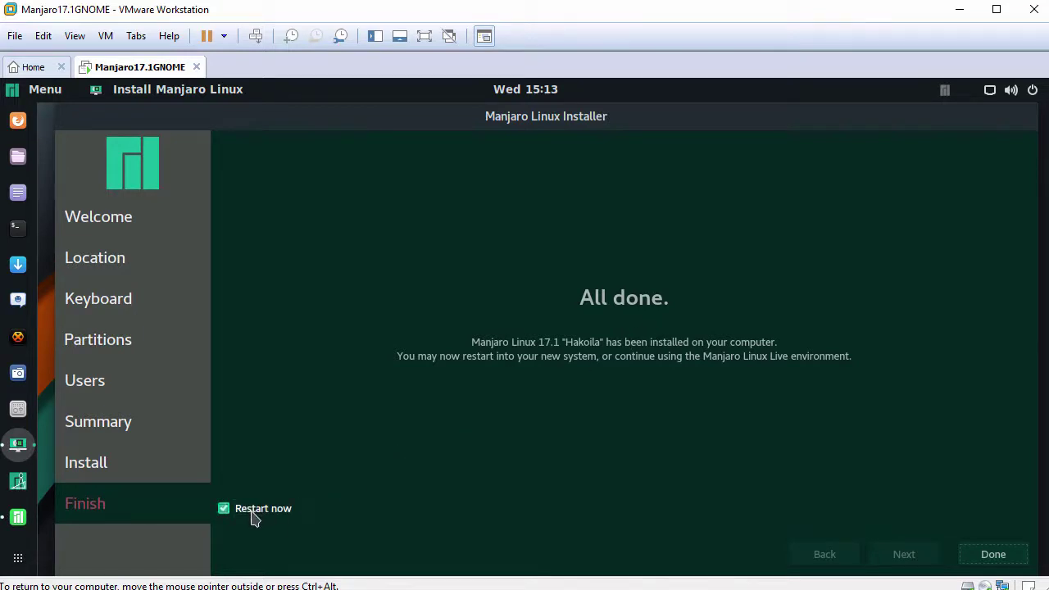
left_click(992, 566)
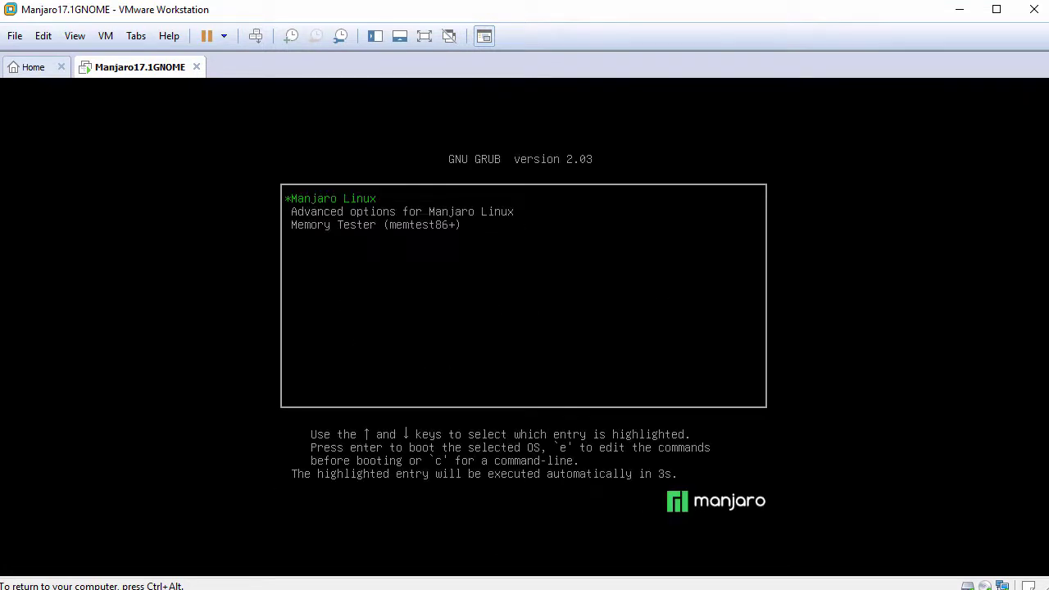
key("Return")
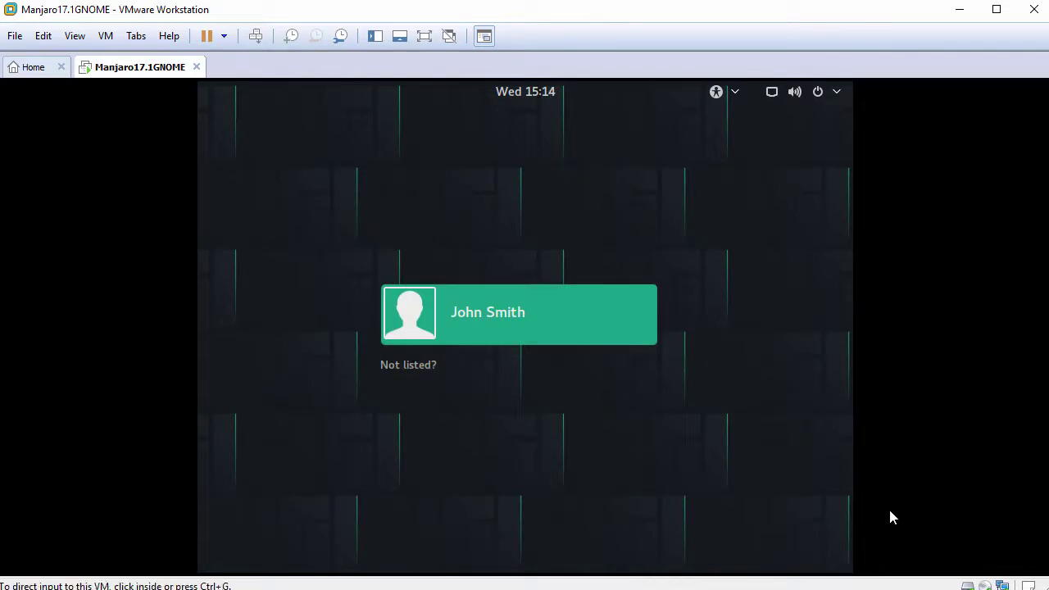
- Sign in to the new user account with its password and close the Manjaro Hello window
left_click(551, 319)
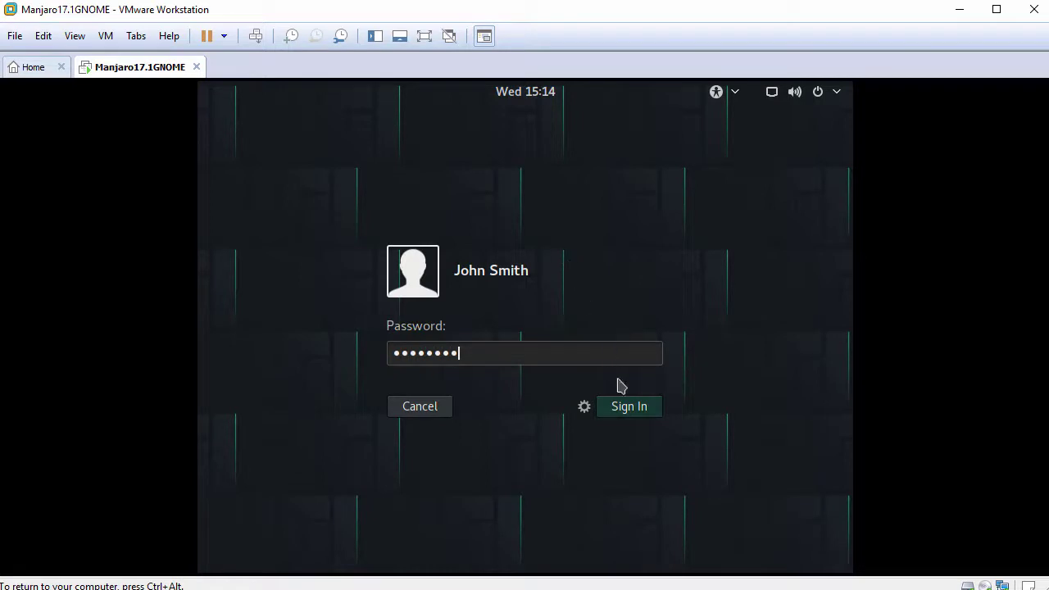
left_click(625, 410)
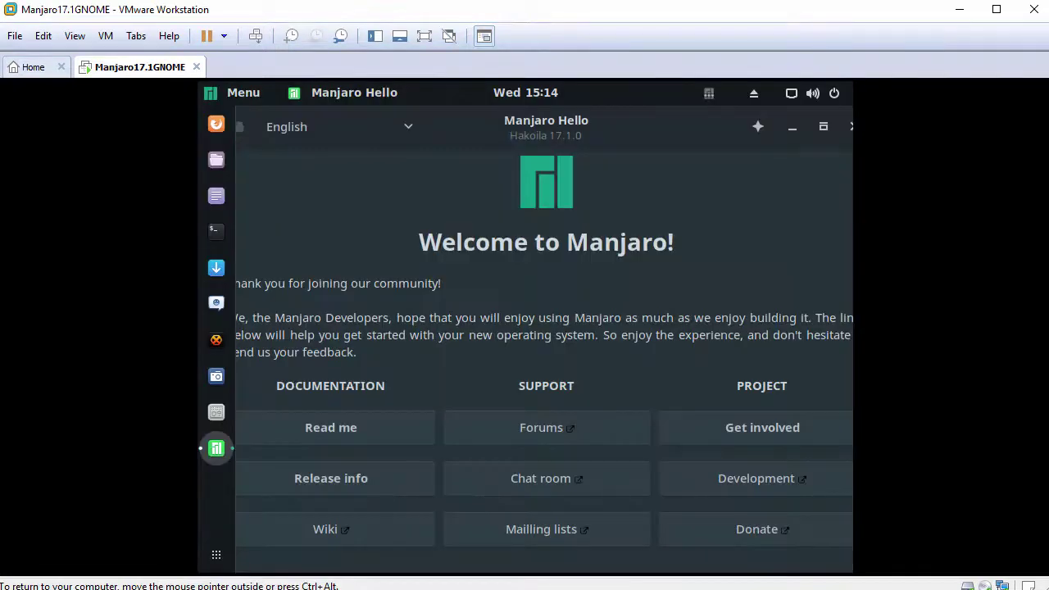
left_click_drag(641, 130, 601, 128)
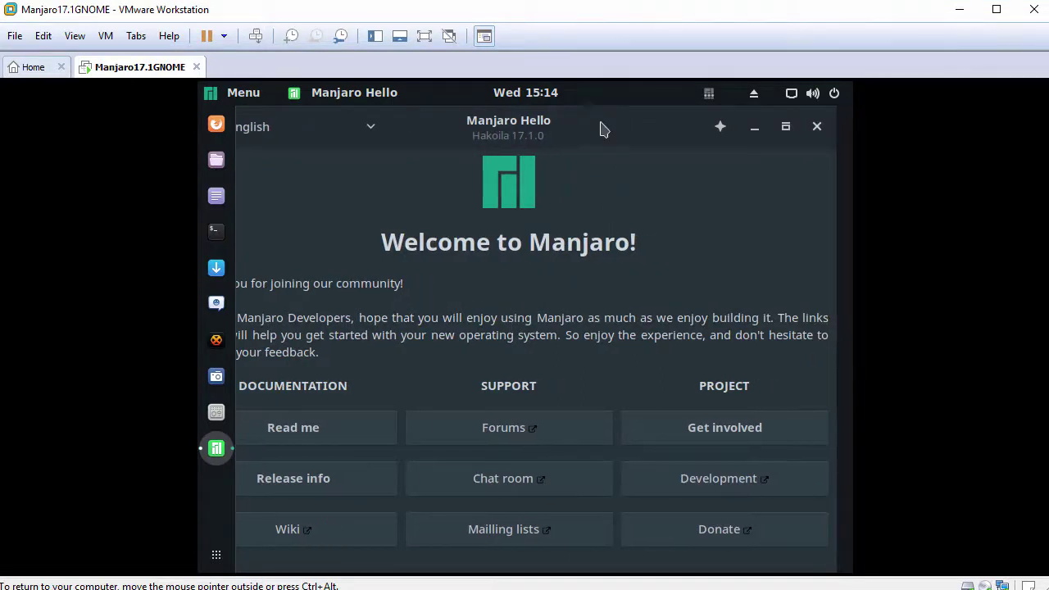
left_click(815, 130)
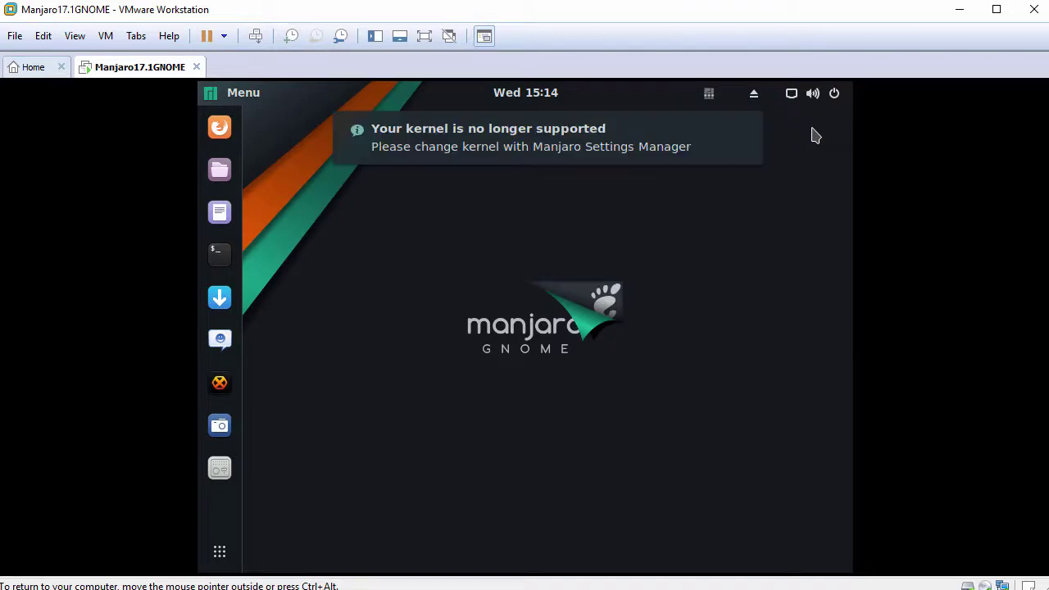
- Look through the Education category of the Manjaro application menu and close the menu
left_click(210, 96)
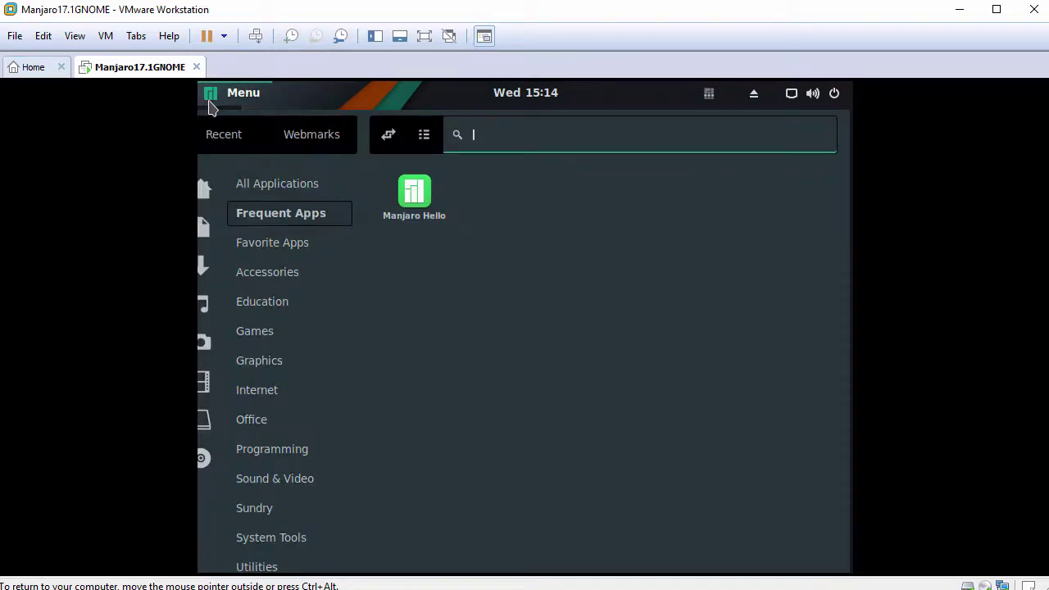
left_click(261, 302)
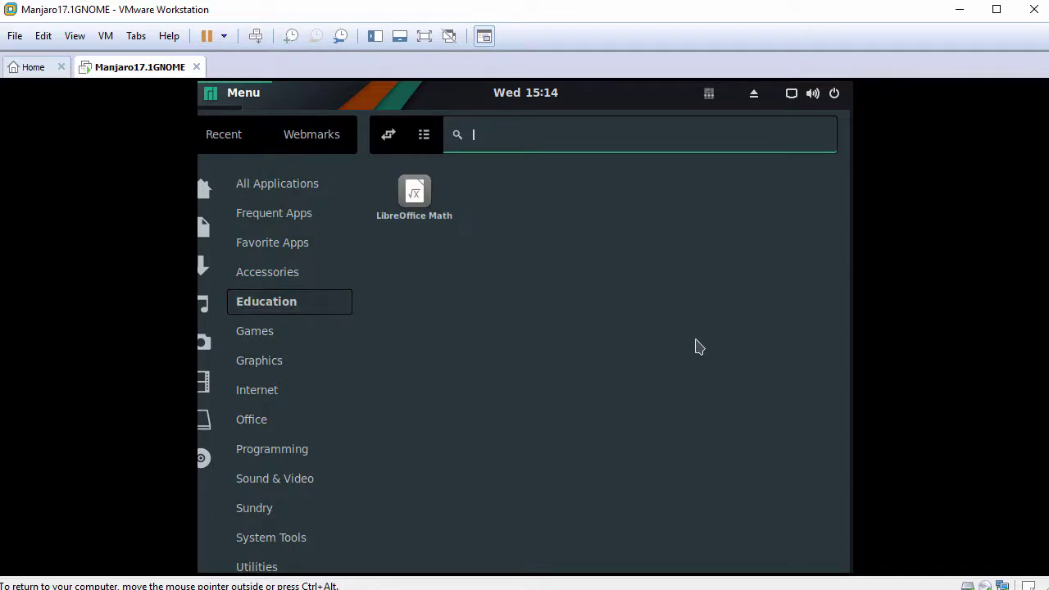
key("Escape")
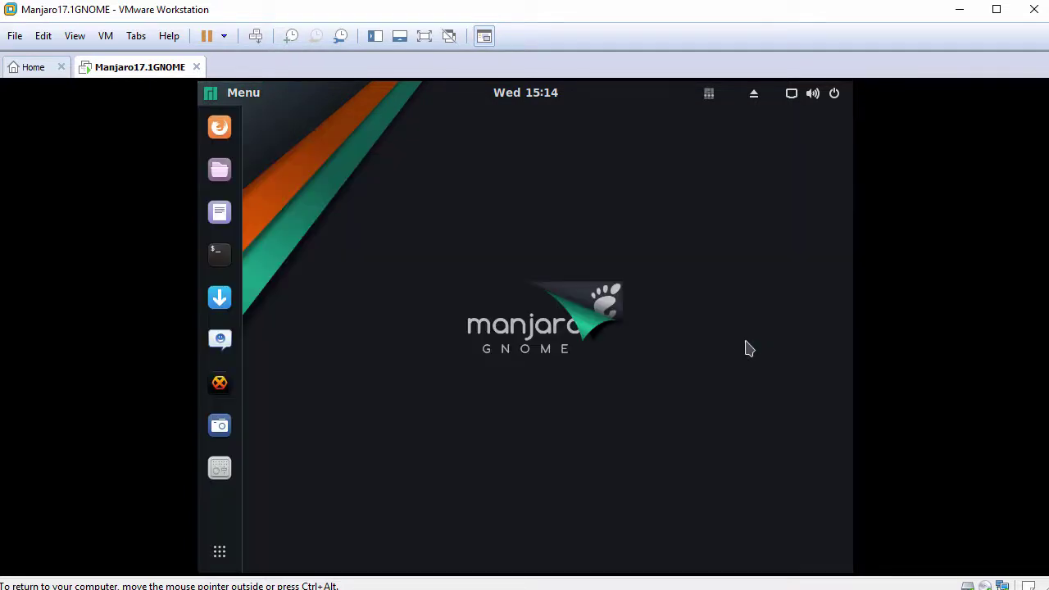
- Fit the installed system's guest display to the VMware window
left_click(78, 39)
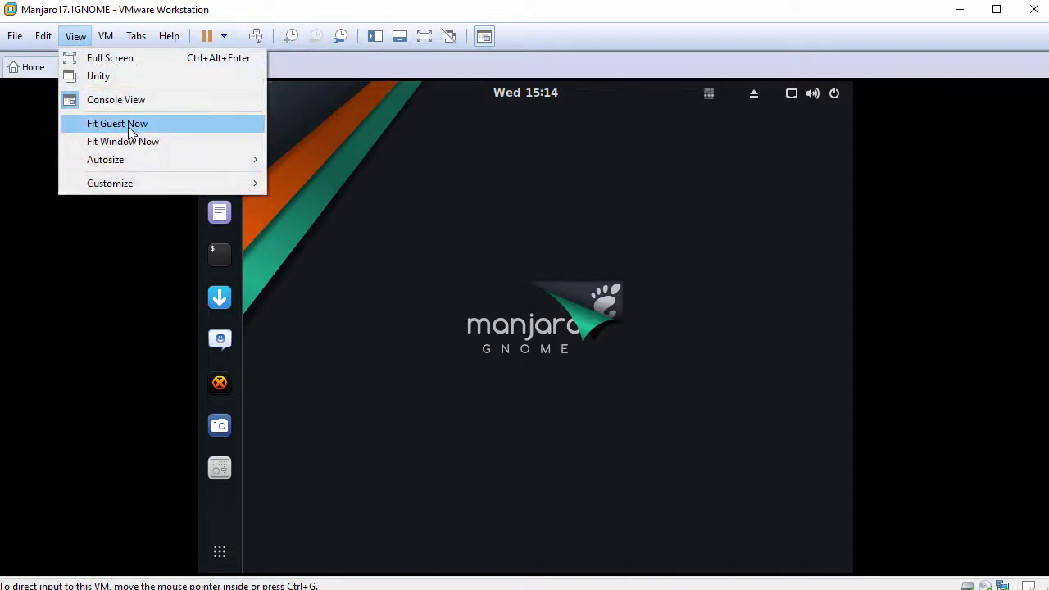
left_click(128, 128)
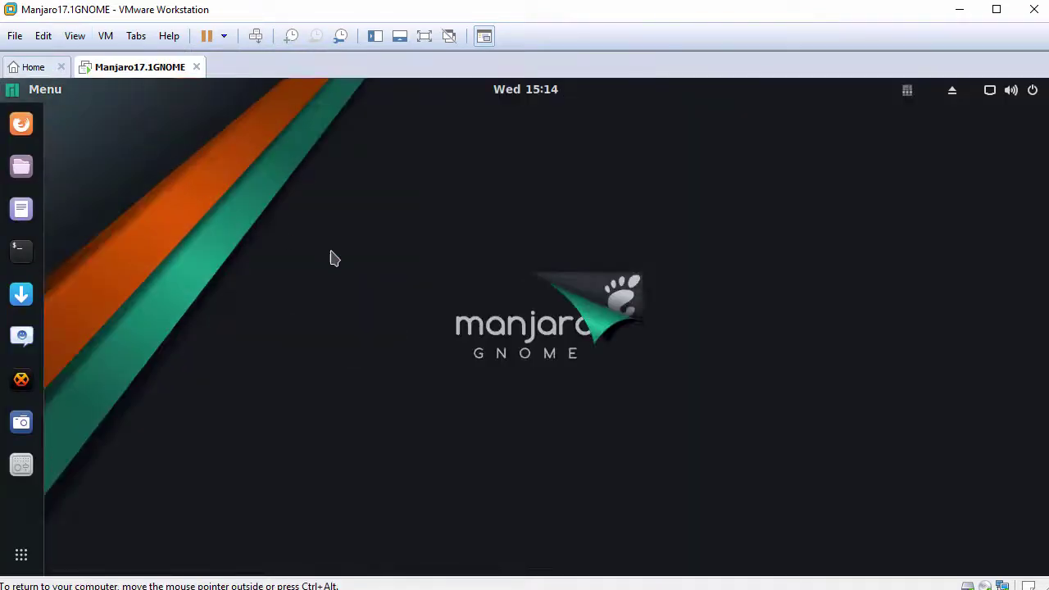
- Open the Home folder in Files and paste the host file FileFromHost.txt into it
left_click(22, 171)
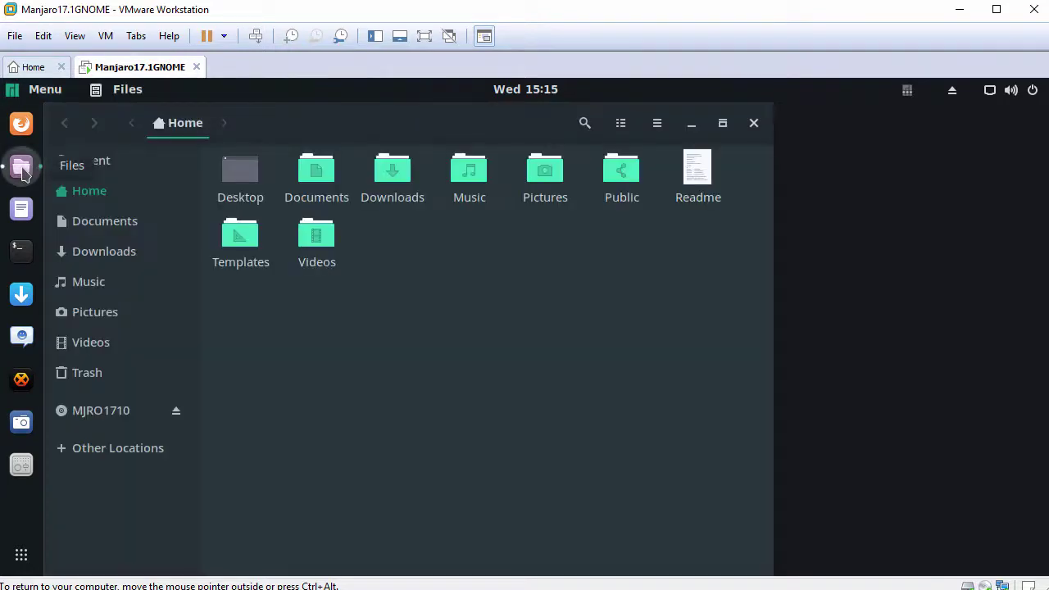
left_click_drag(293, 129, 343, 119)
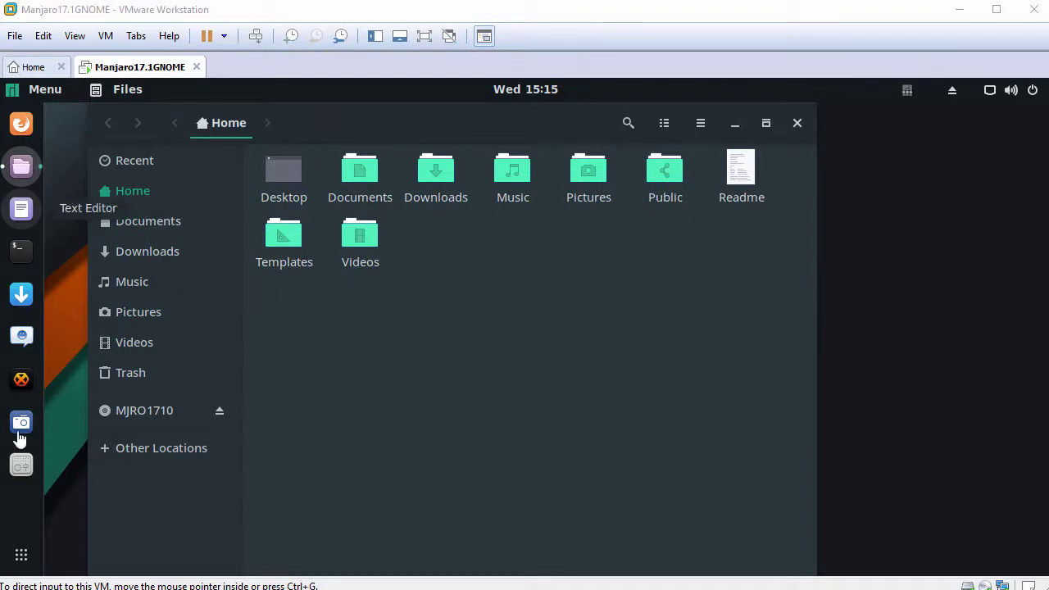
right_click(511, 273)
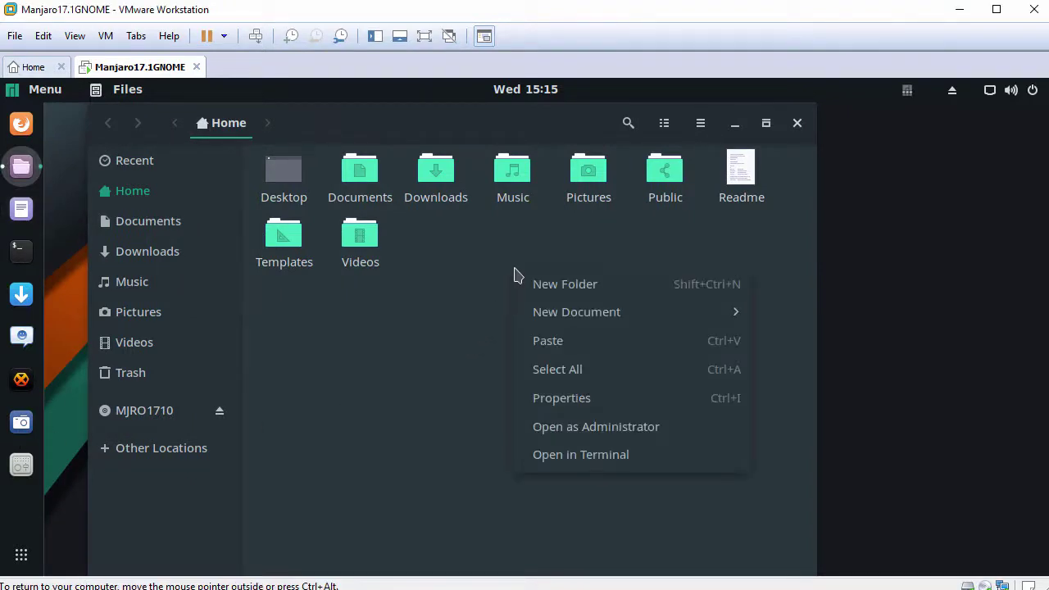
left_click(548, 340)
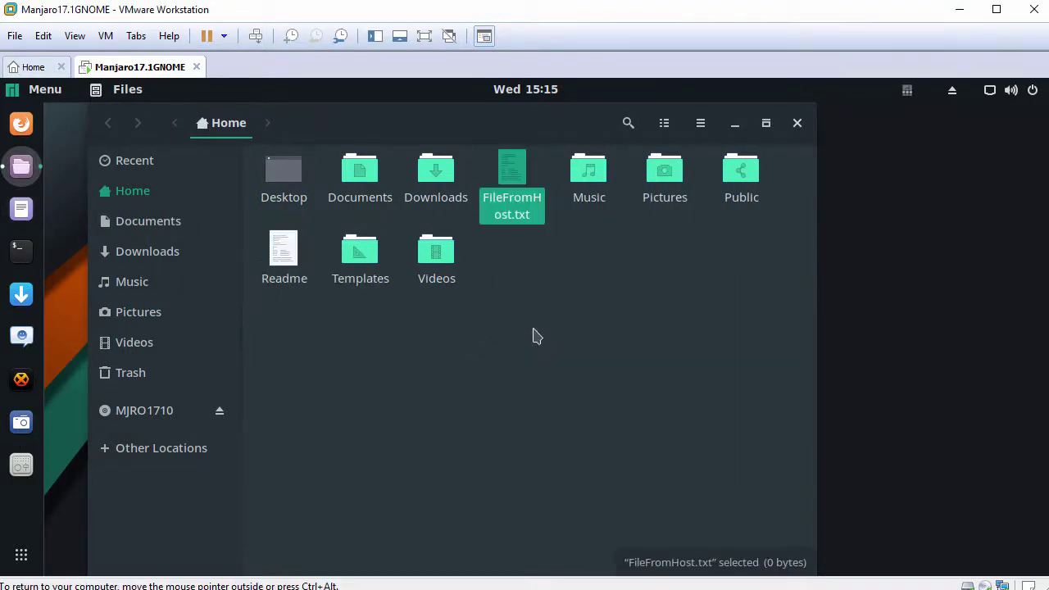
- Open FileFromHost.txt from the Home folder with Text Editor instead of the default application
left_click(503, 212)
right_click(503, 212)
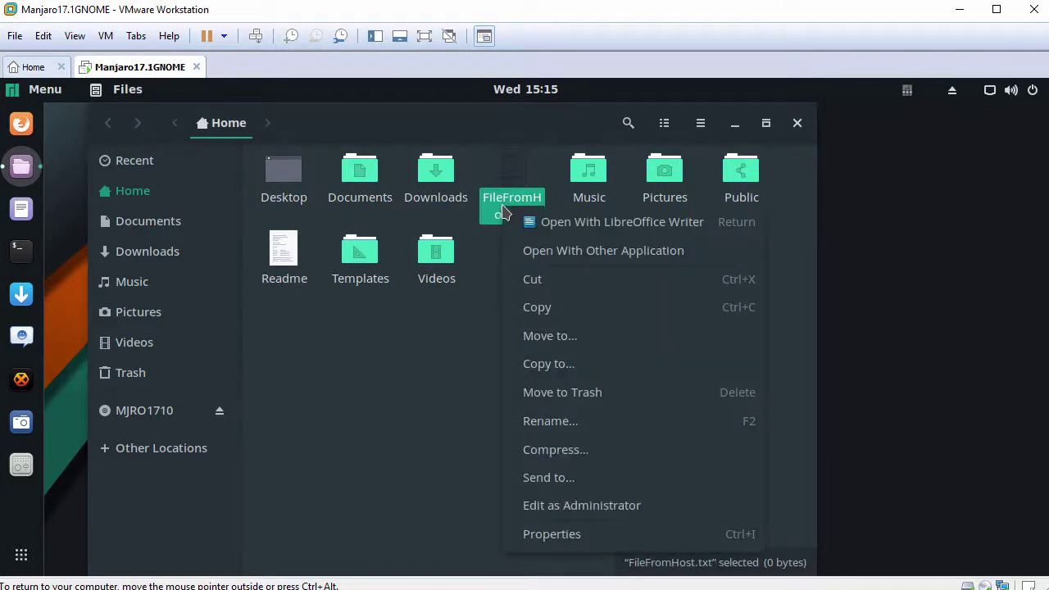
left_click(576, 254)
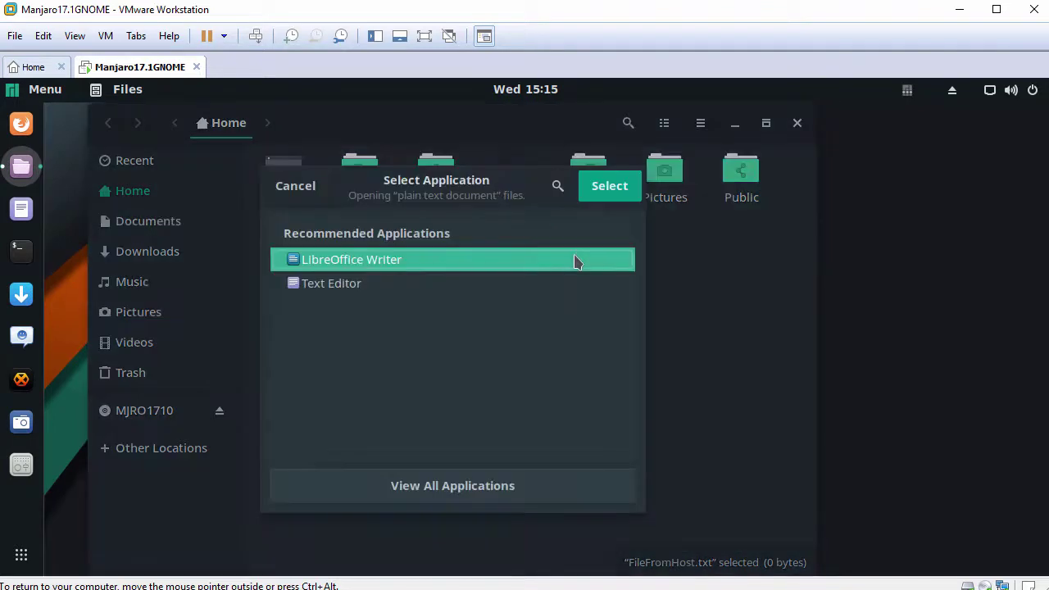
left_click(409, 285)
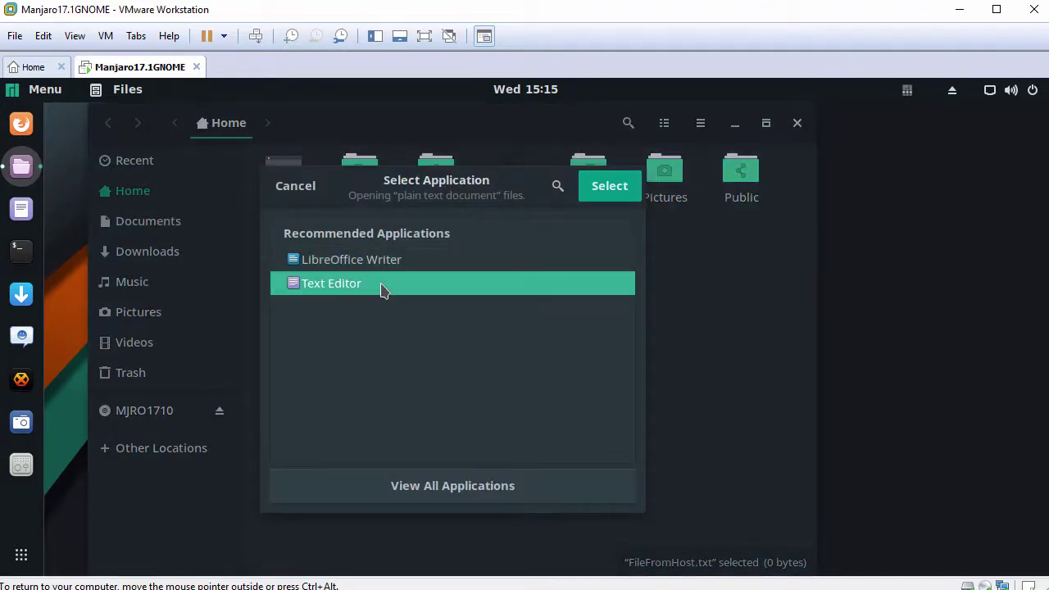
left_click(613, 197)
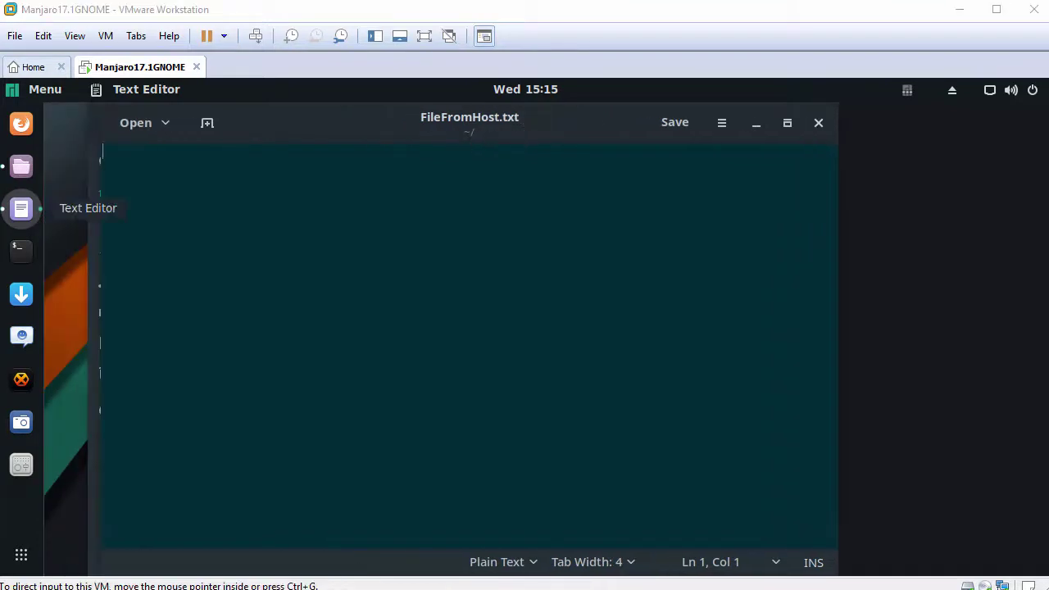
- Paste the host clipboard text "This text has been copied from the host clipboard" into FileFromHost.txt and check it
right_click(385, 232)
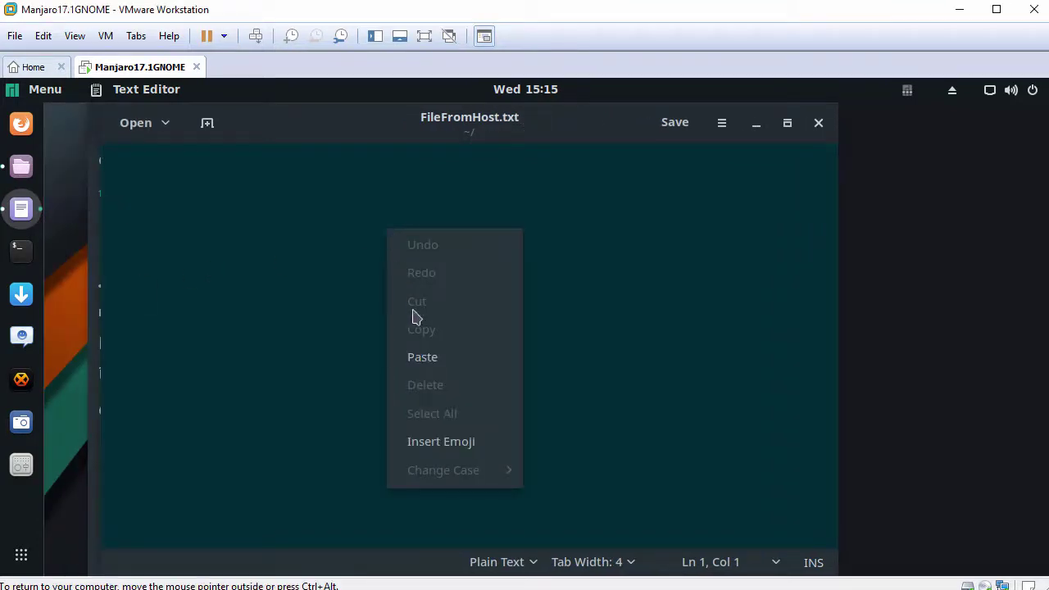
left_click(432, 360)
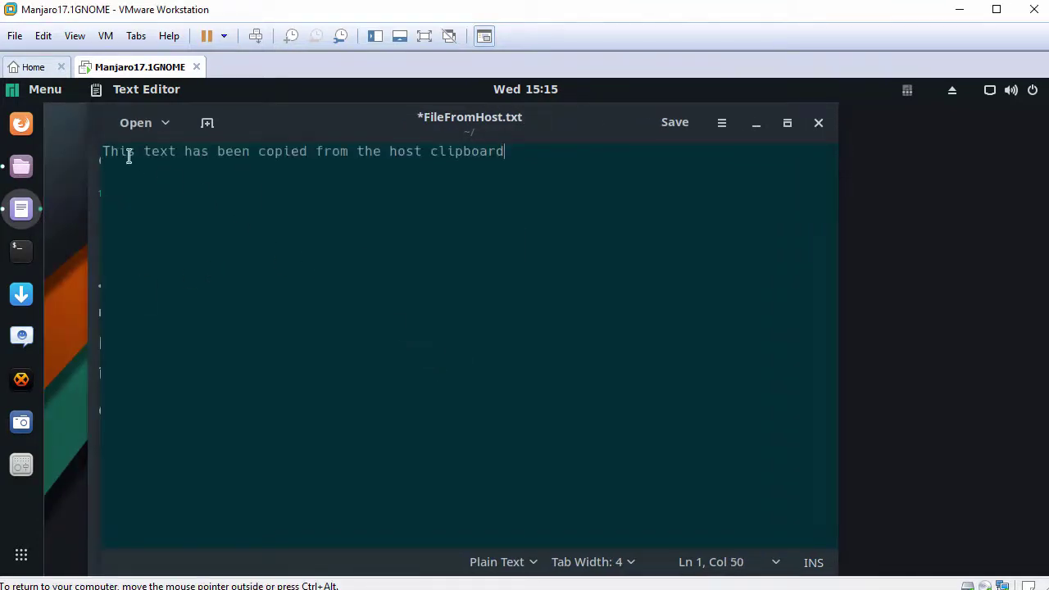
left_click_drag(105, 150, 519, 155)
left_click(593, 156)
- Close FileFromHost.txt without saving the changes and close the Files window
left_click(818, 125)
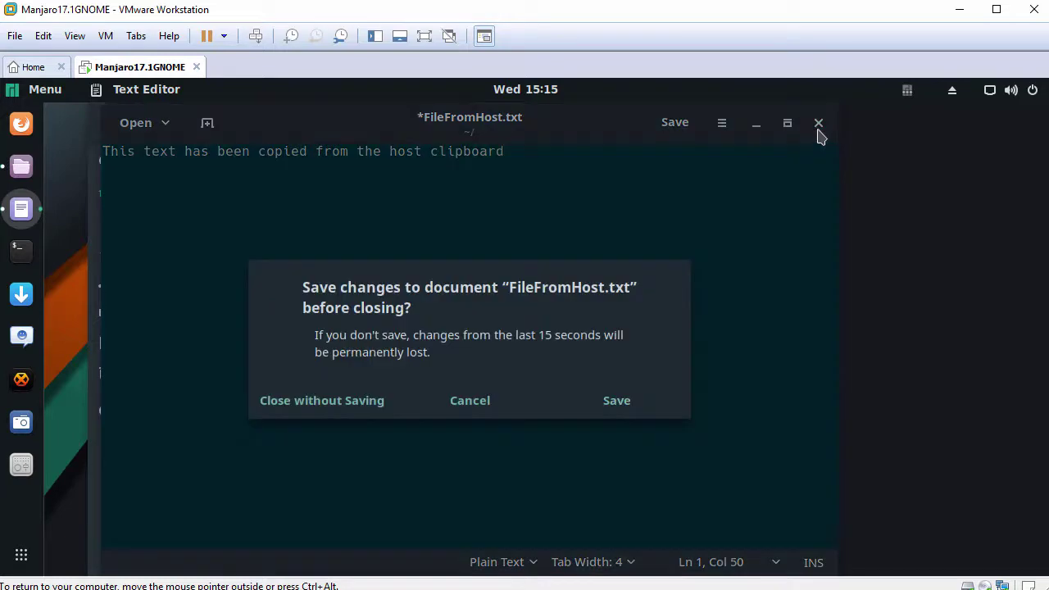
left_click(336, 403)
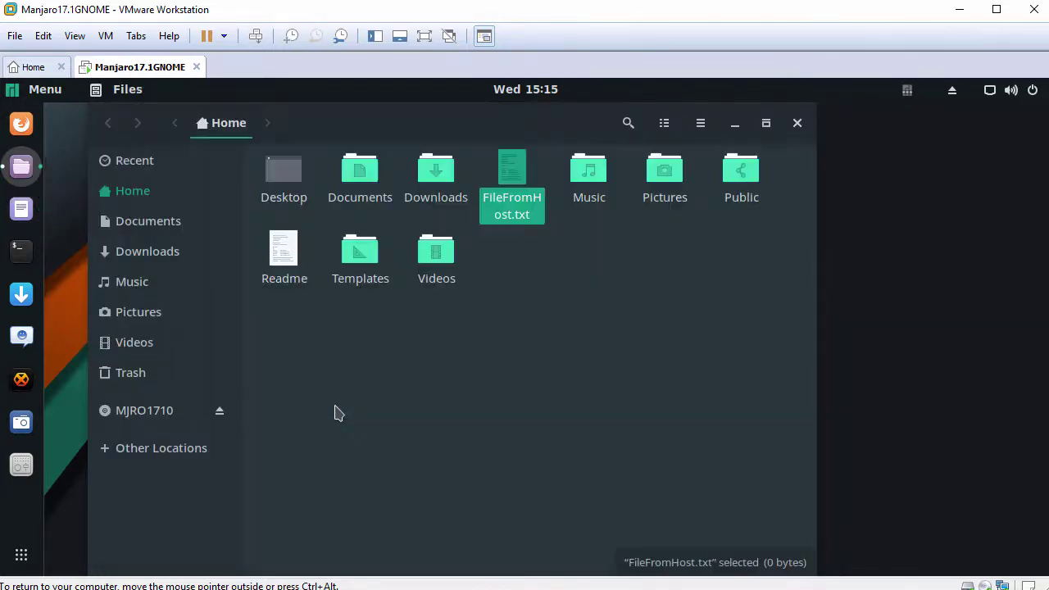
left_click(797, 125)
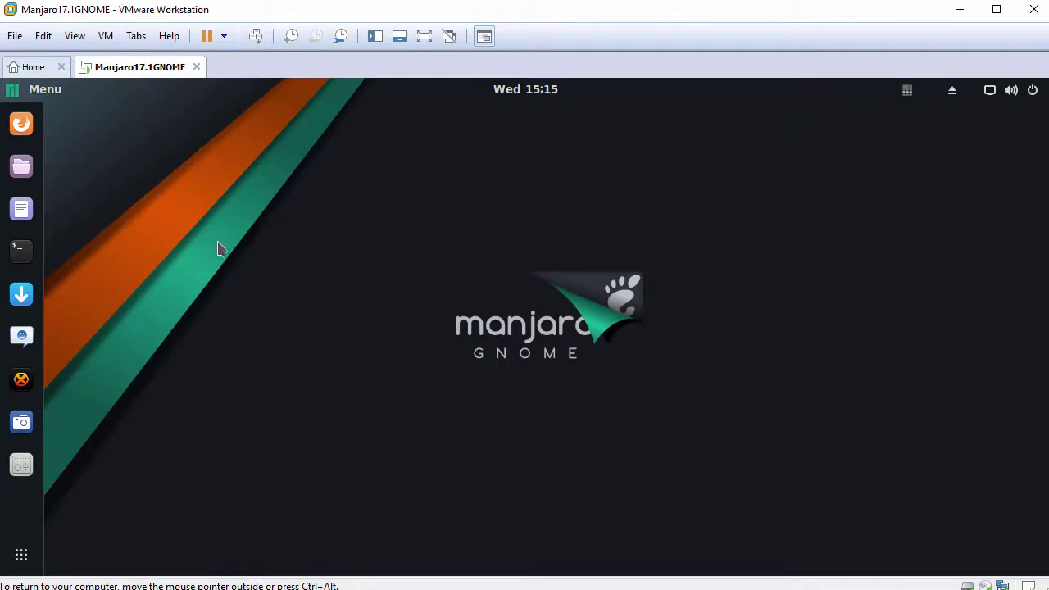
- Open a Terminal window, enlarge its text, and reposition and widen the window on the desktop
left_click(22, 255)
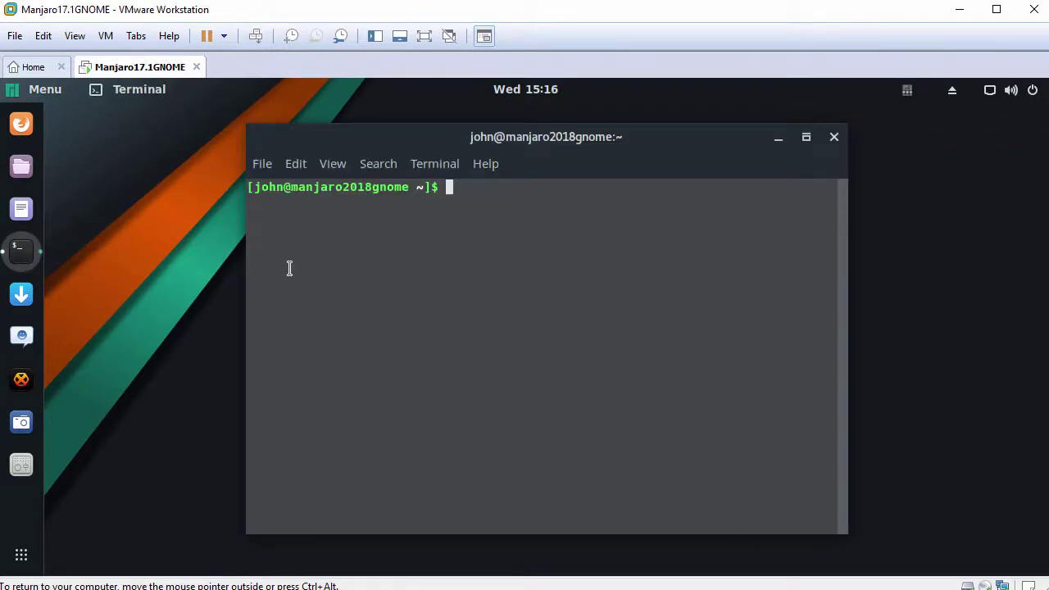
key("ctrl+plus")
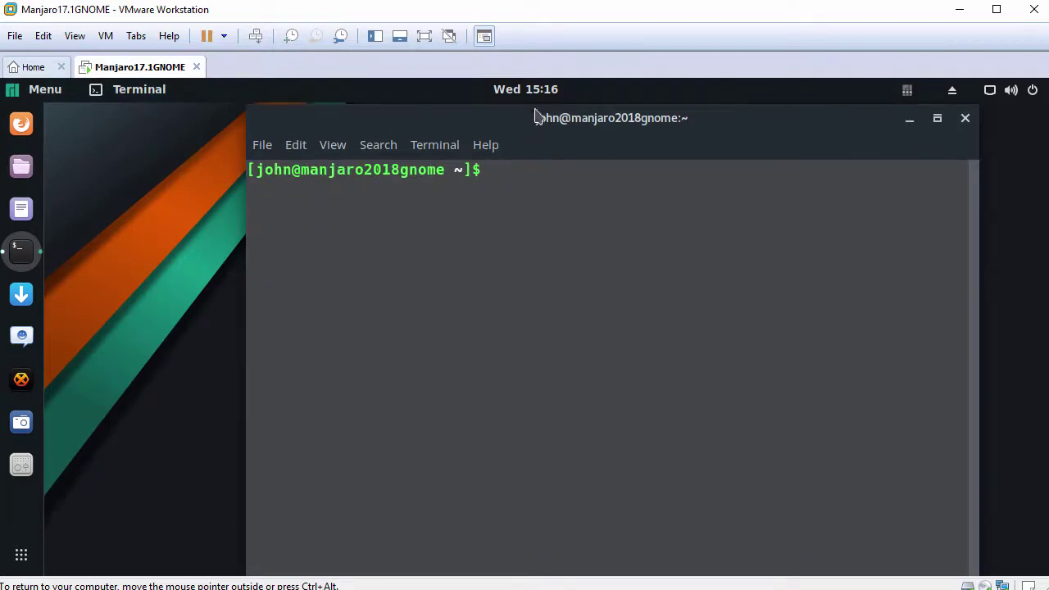
left_click_drag(536, 107, 368, 117)
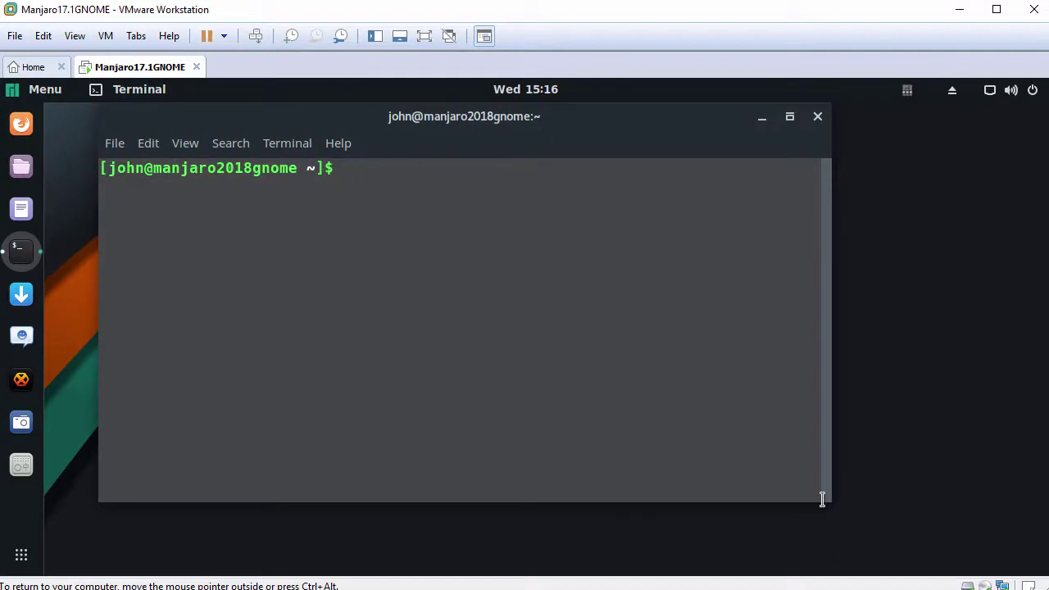
left_click_drag(830, 501, 982, 539)
key("Return")
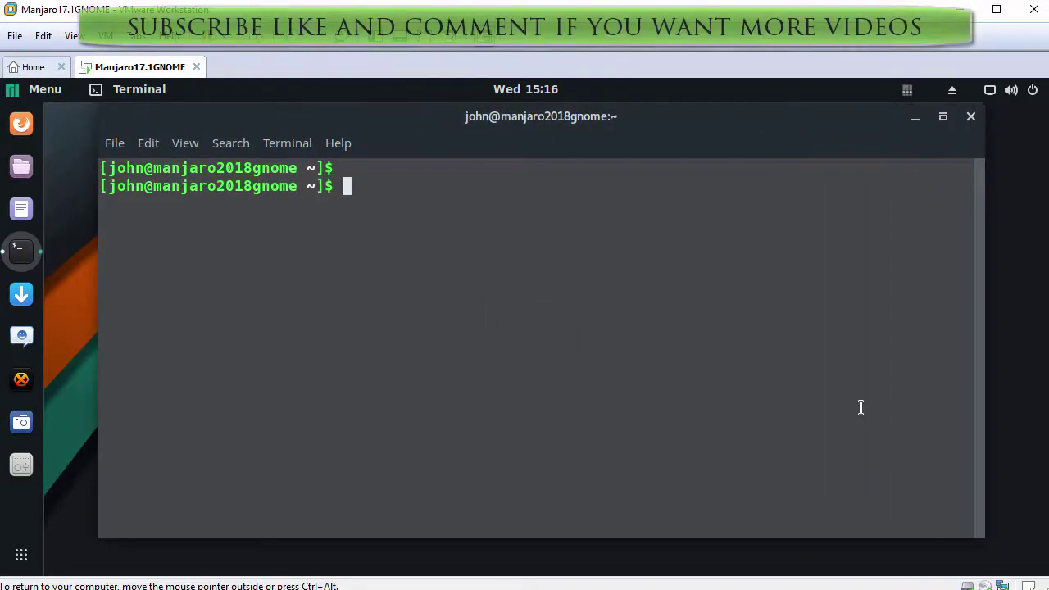
- Run hostnamectl to display the guest system's host and operating system information
type("hostnamec")
key("Tab")
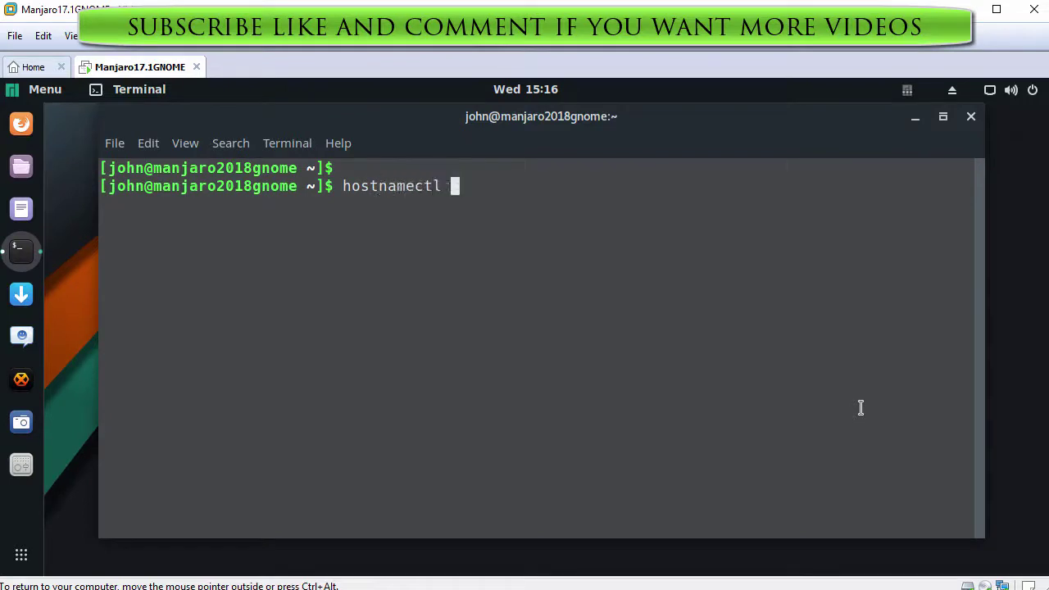
key("Return")
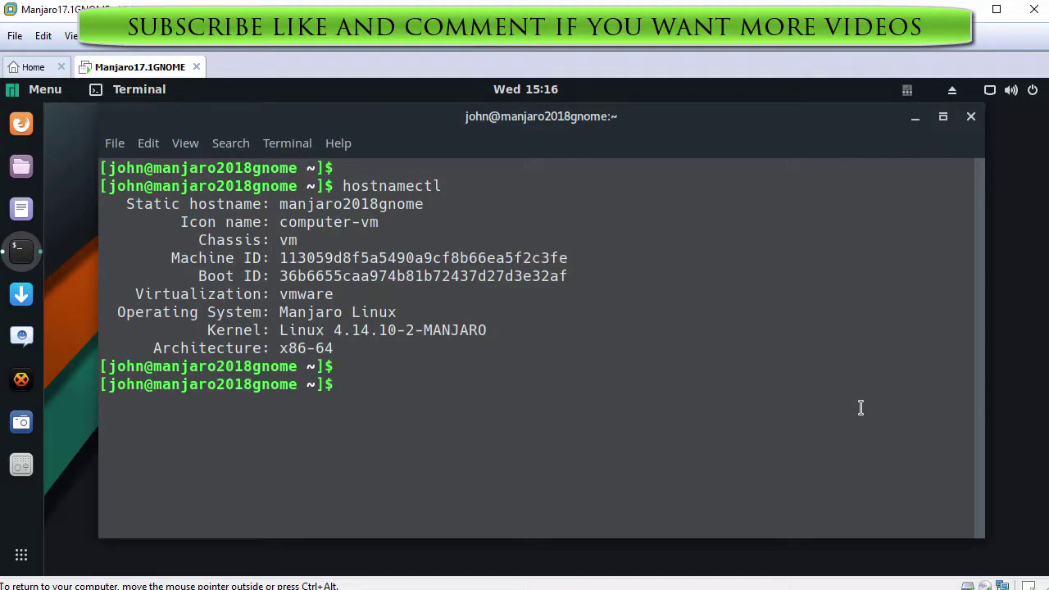
- Check the VMware Tools service with systemctl status vmtoolsd.service and highlight its Active state
type("systemctl ")
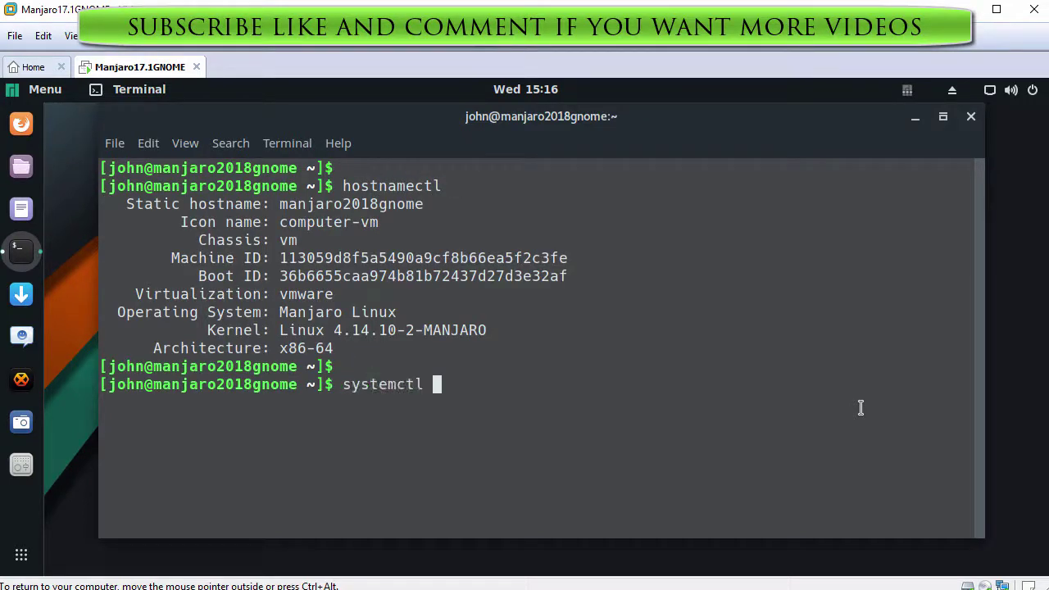
type("status vmt")
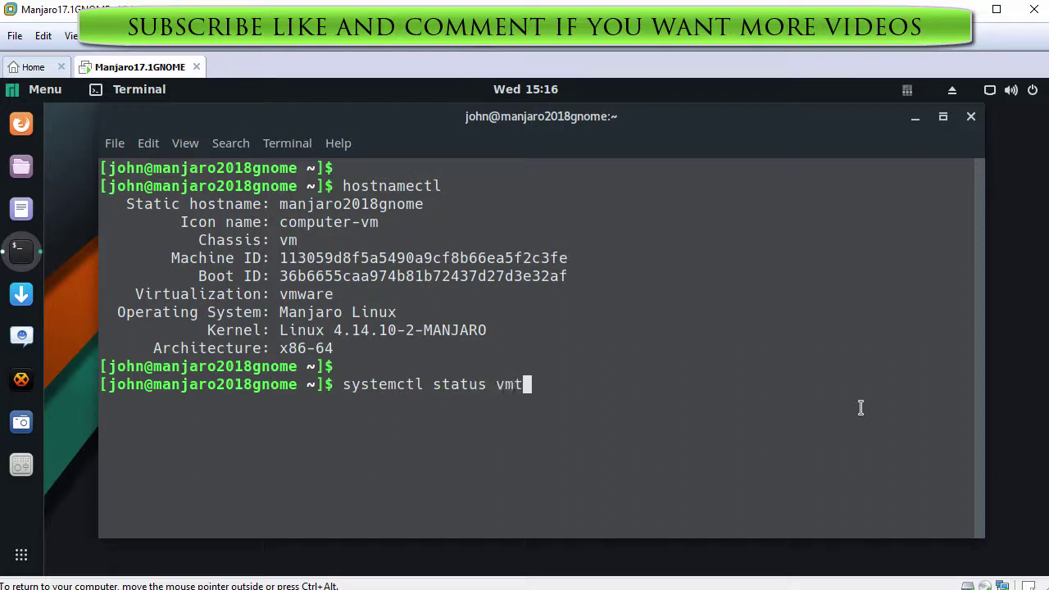
type("oolsd.service")
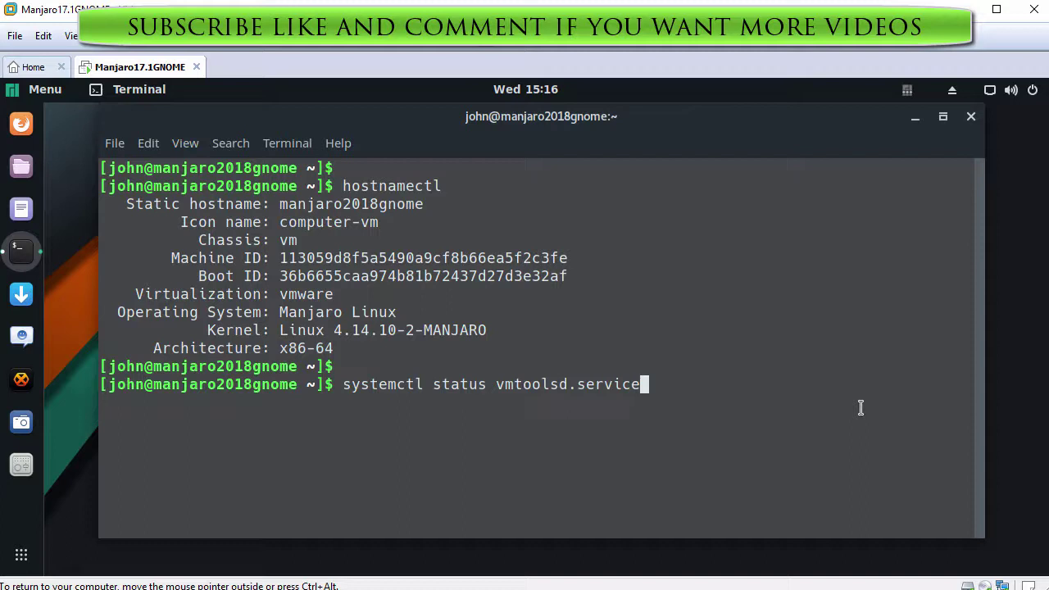
key("Return")
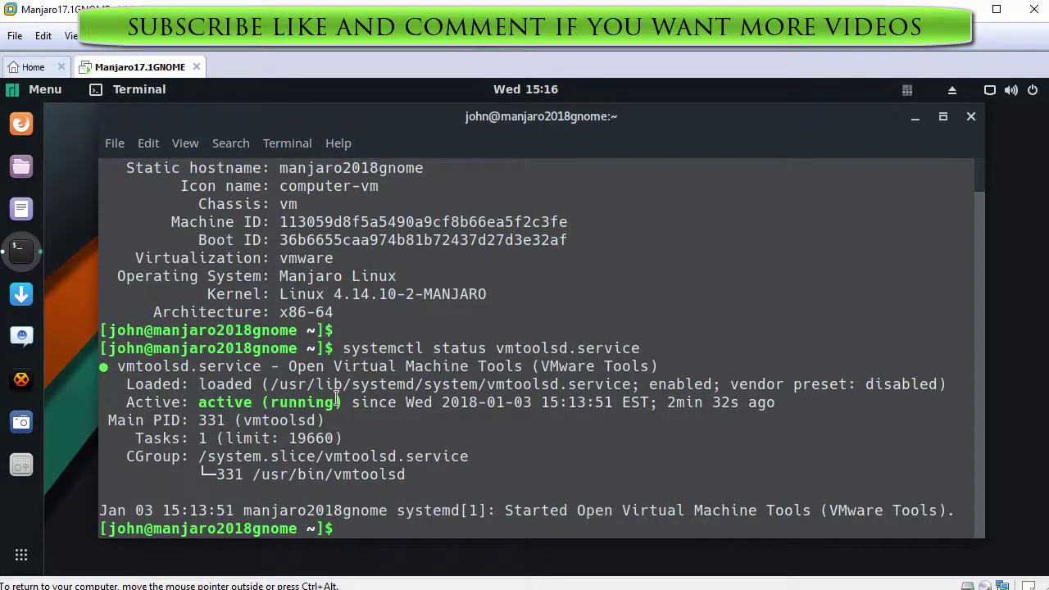
left_click_drag(122, 399, 343, 402)
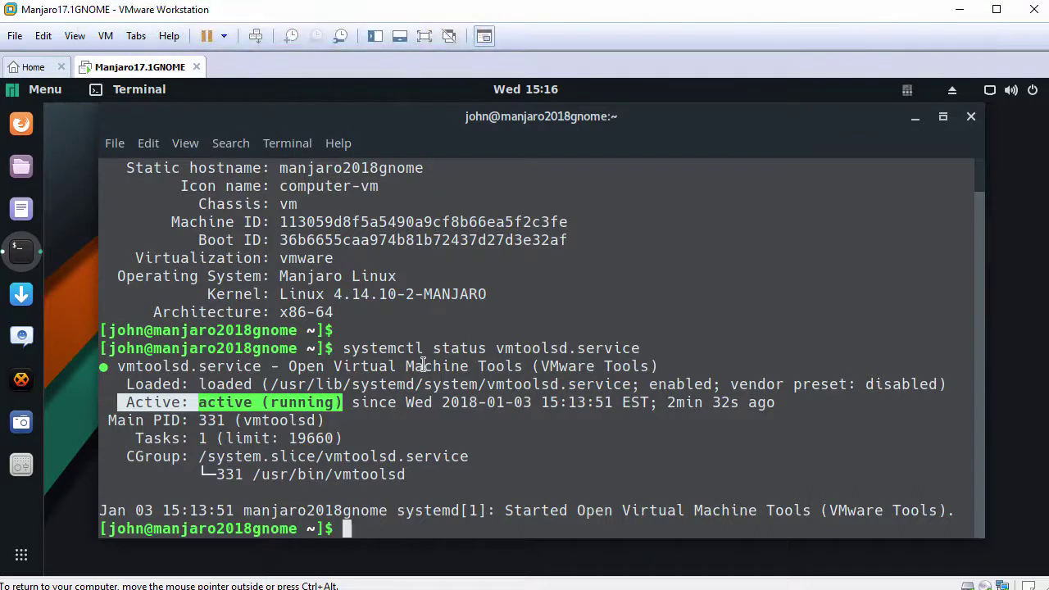
- End the terminal session with the exit command
key("Return")
type("exit")
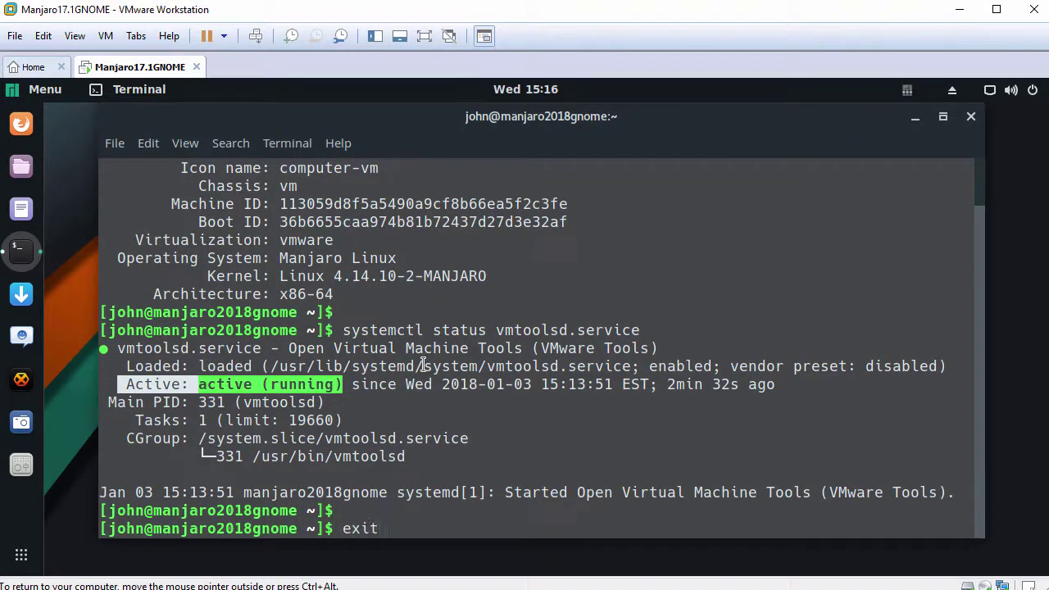
key("Return")
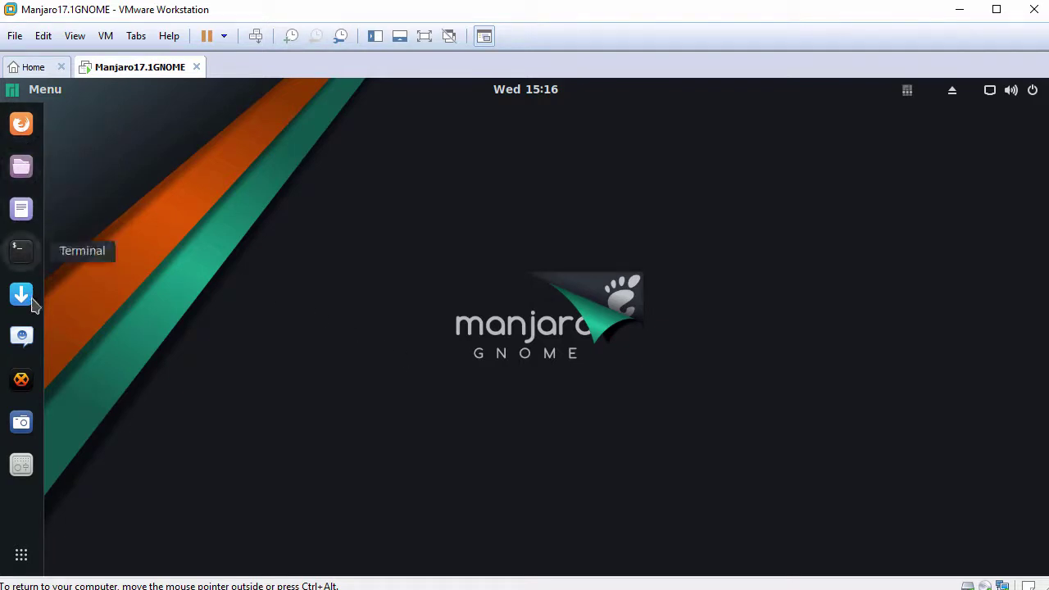
- Page through all installed applications in the overview and open Settings
left_click(21, 557)
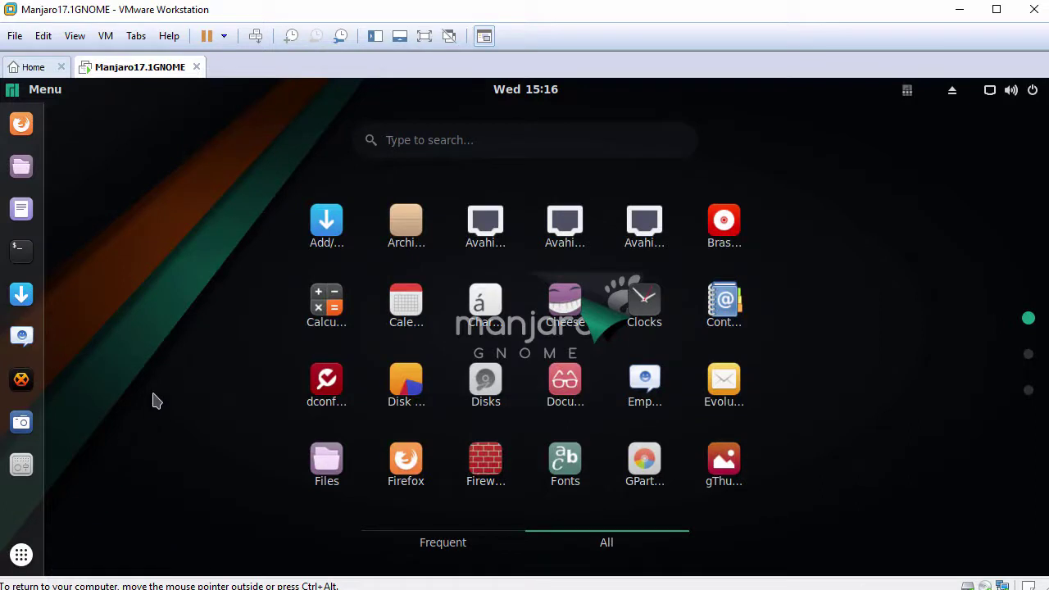
scroll(164, 377, "down", 1)
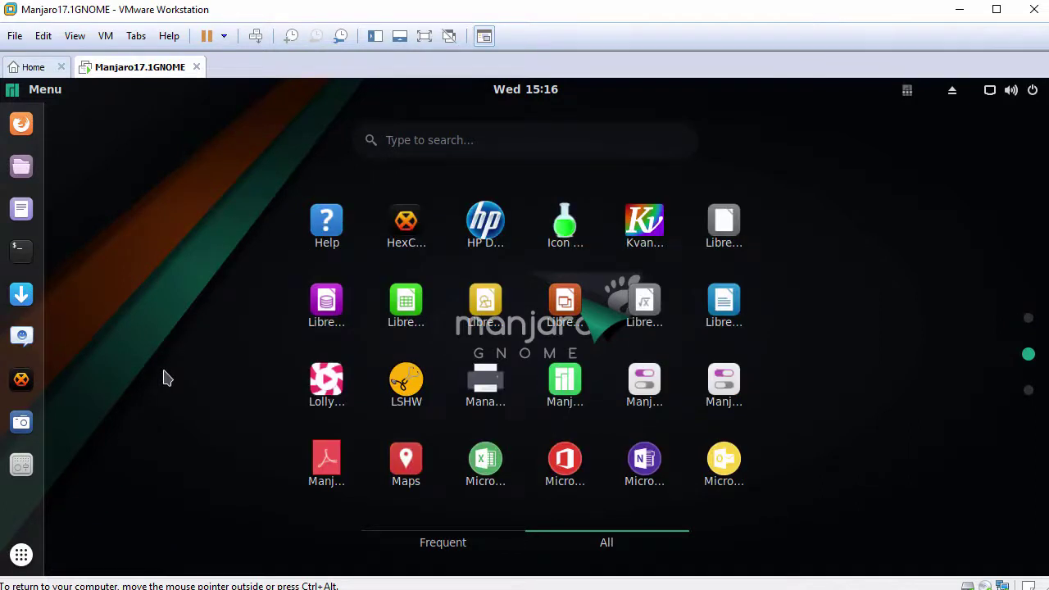
scroll(164, 377, "down", 1)
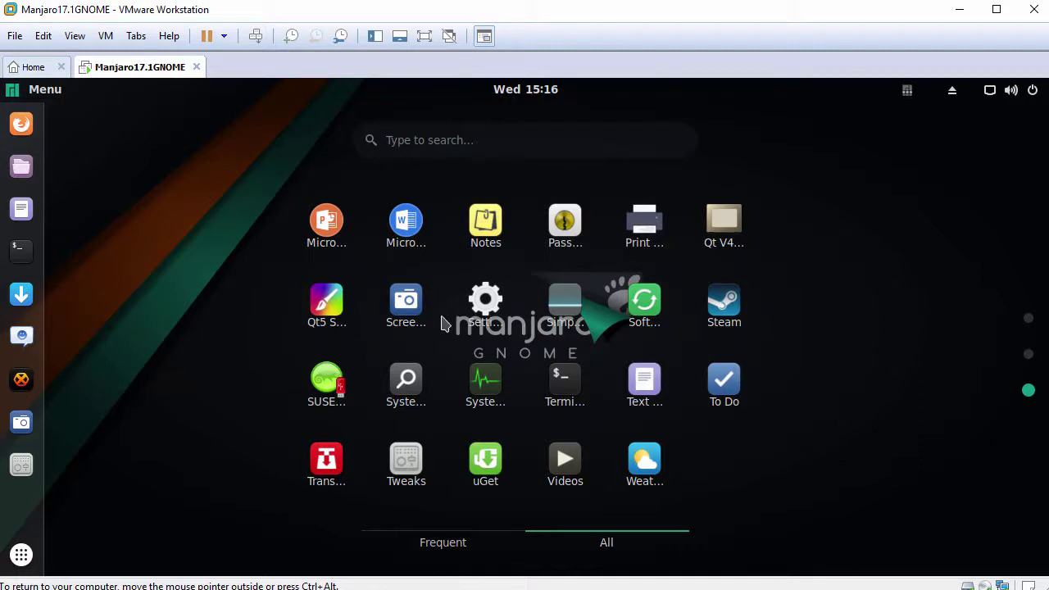
left_click(487, 304)
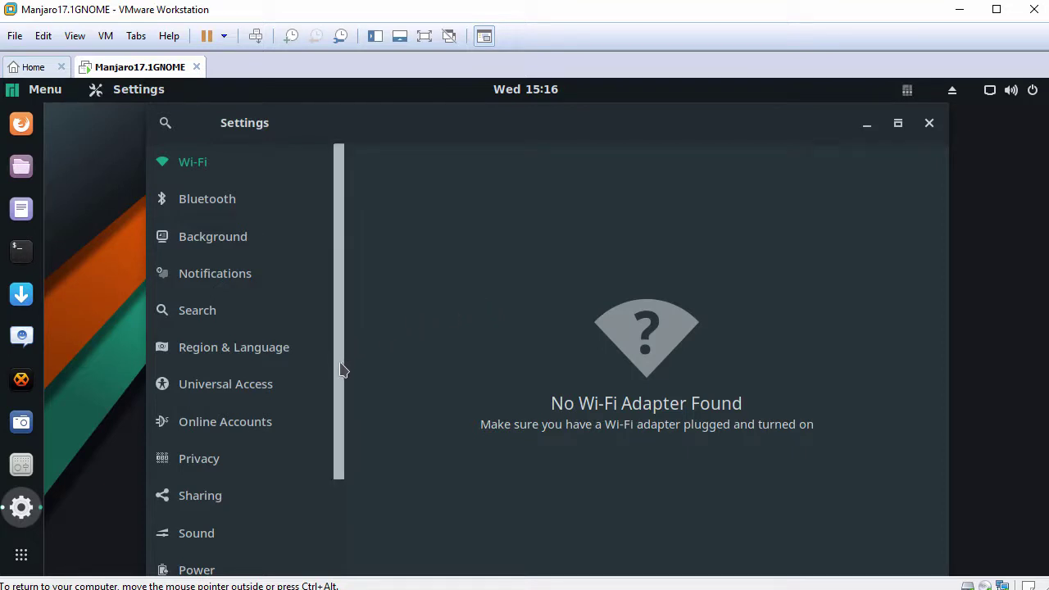
- View the system's About information under Details in Settings and close the window
left_click_drag(342, 368, 332, 489)
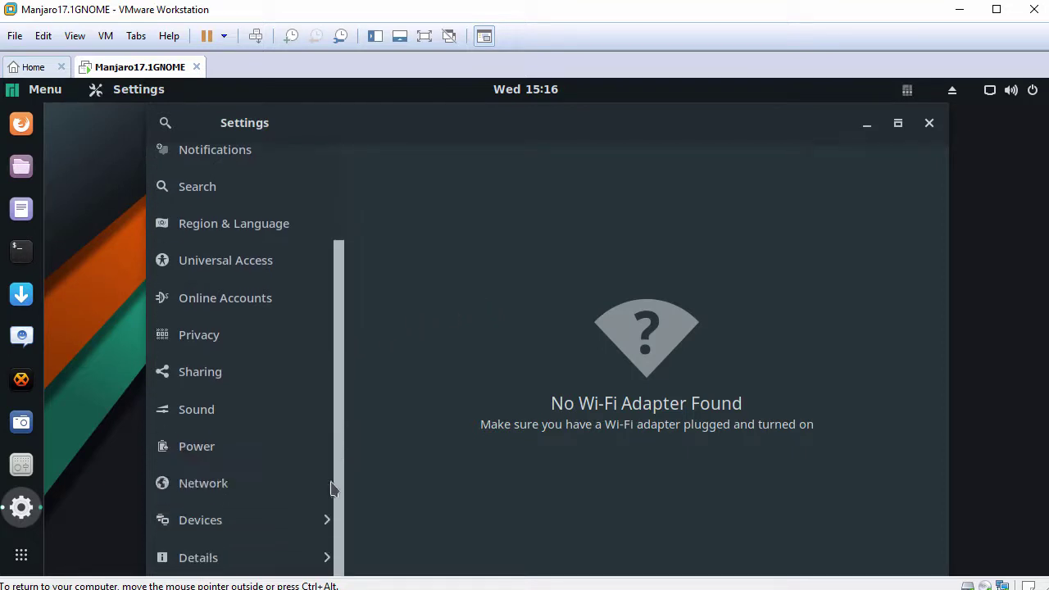
left_click(246, 559)
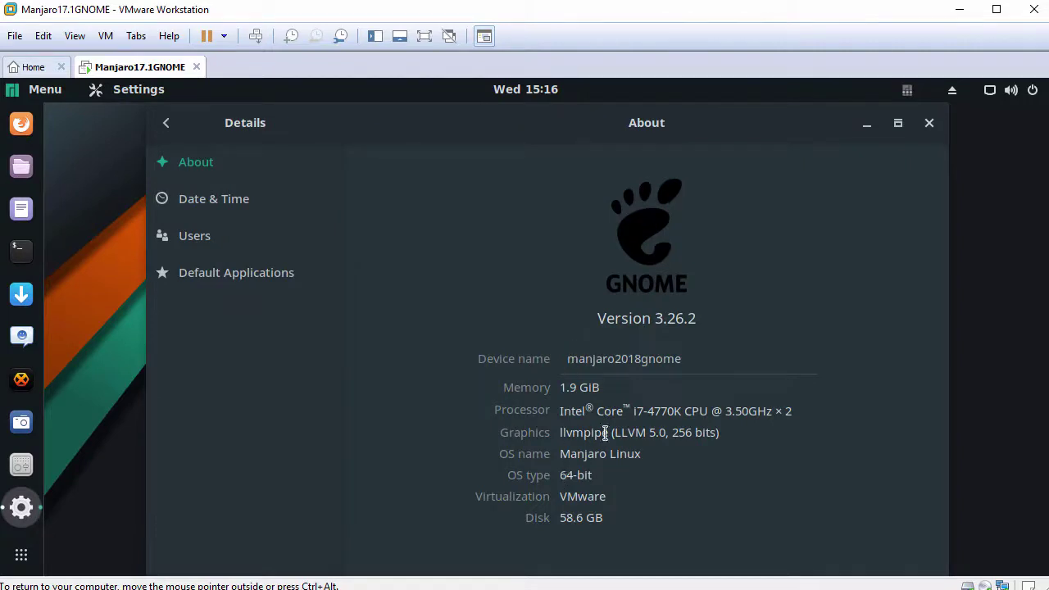
left_click(928, 123)
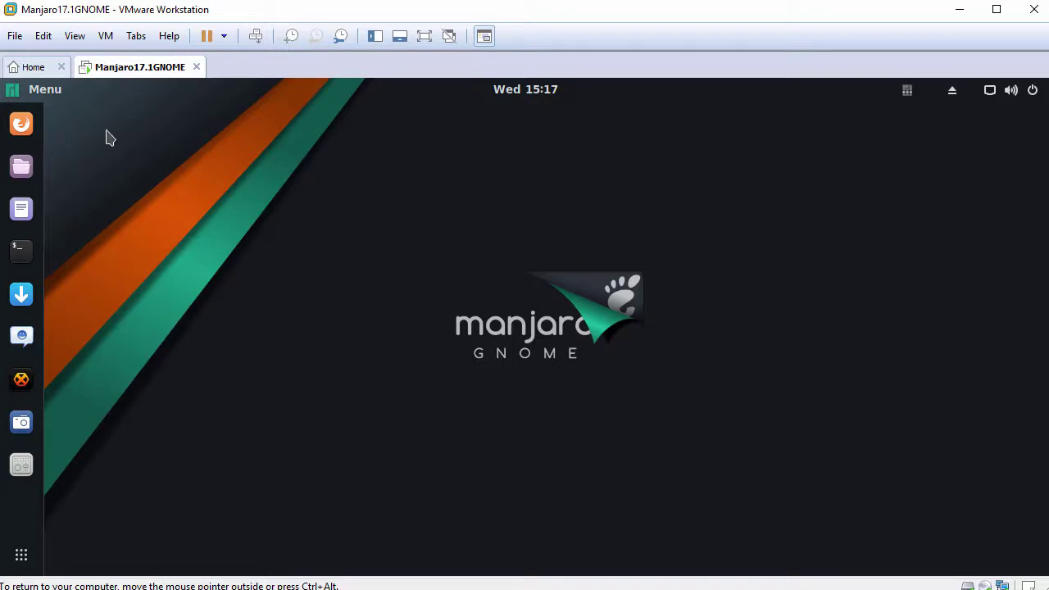
- Look through the Accessories and Utilities categories of the Manjaro application menu and close the menu
left_click(15, 99)
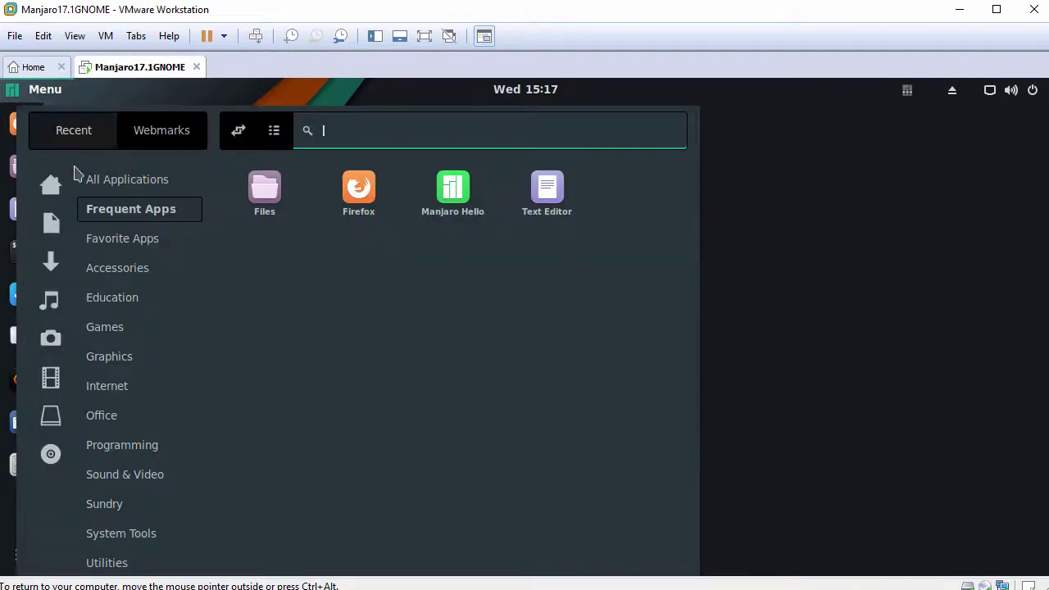
mouse_move(119, 279)
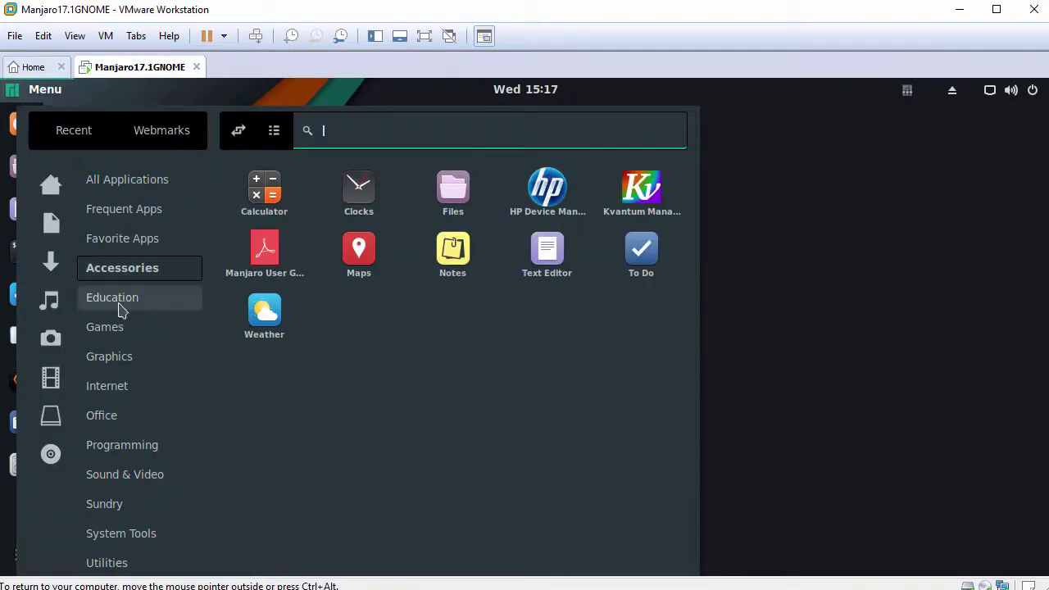
mouse_move(121, 562)
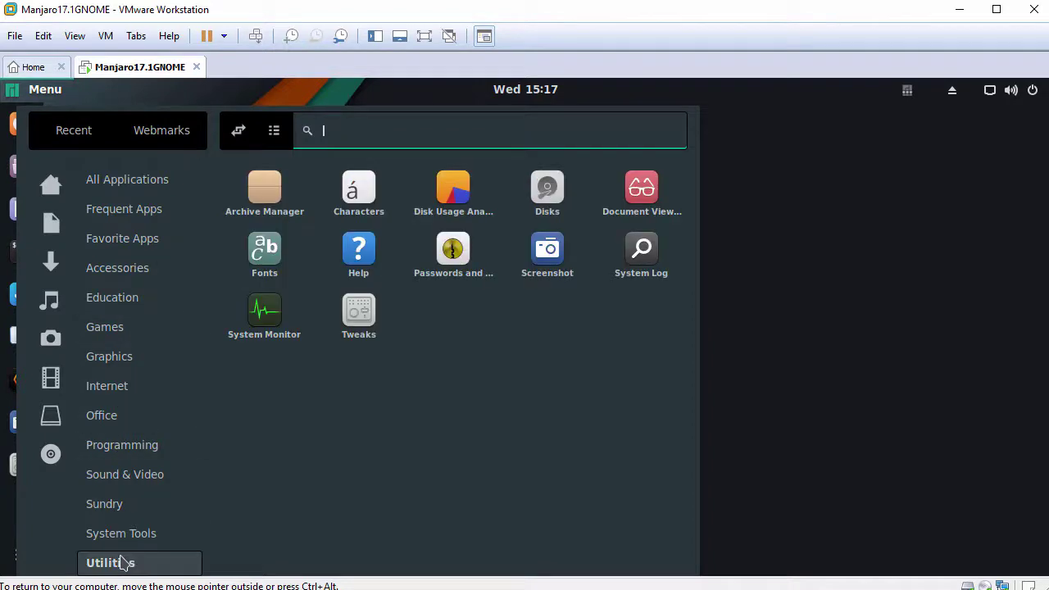
left_click(739, 303)
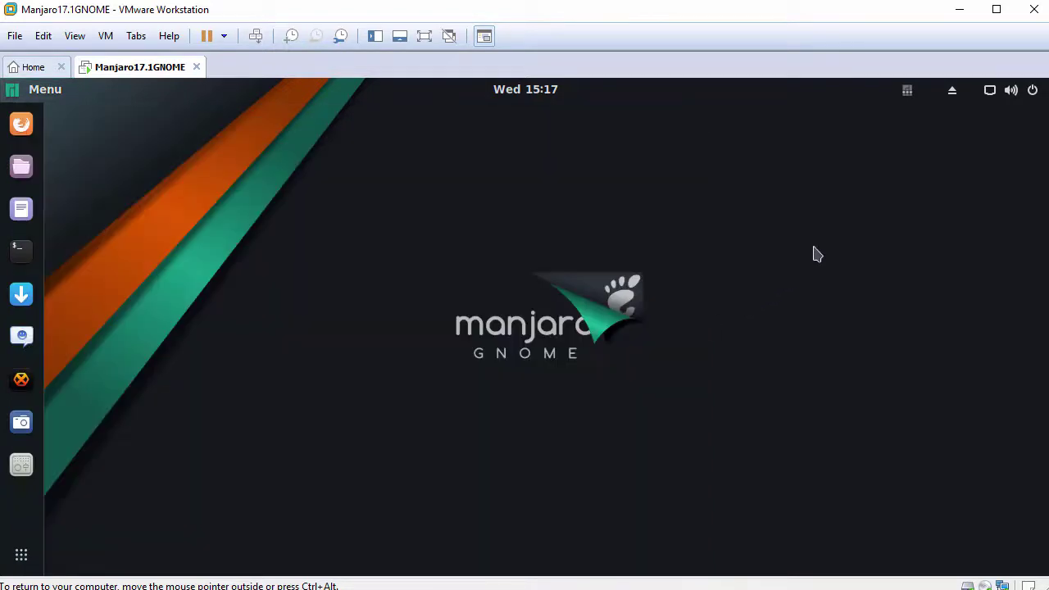
- Look through the network, VPN and user entries of the system menu, and view and cancel the Power Off dialog
left_click(1032, 93)
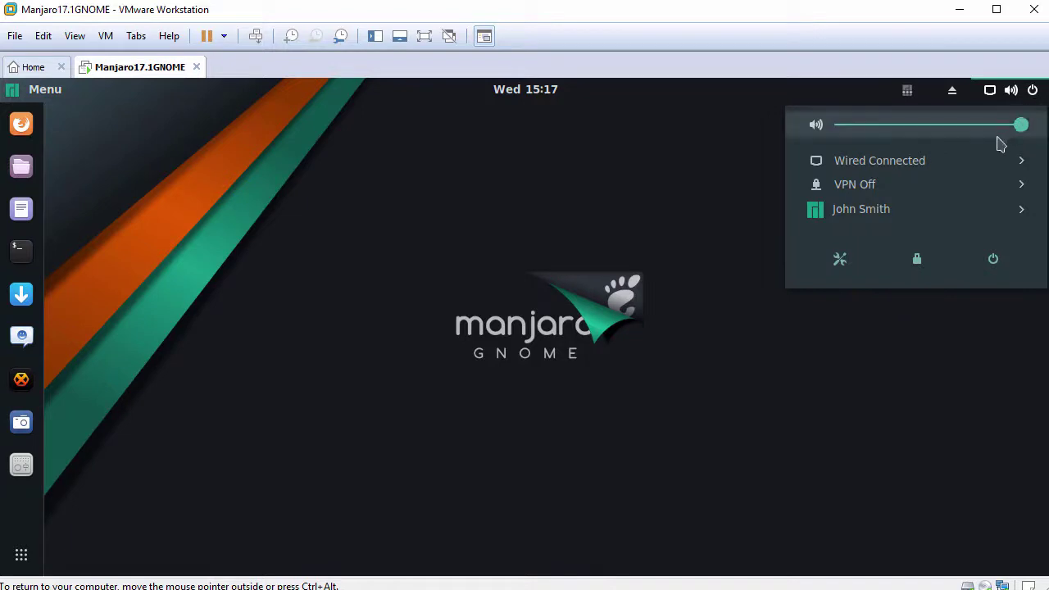
left_click(984, 162)
left_click(984, 162)
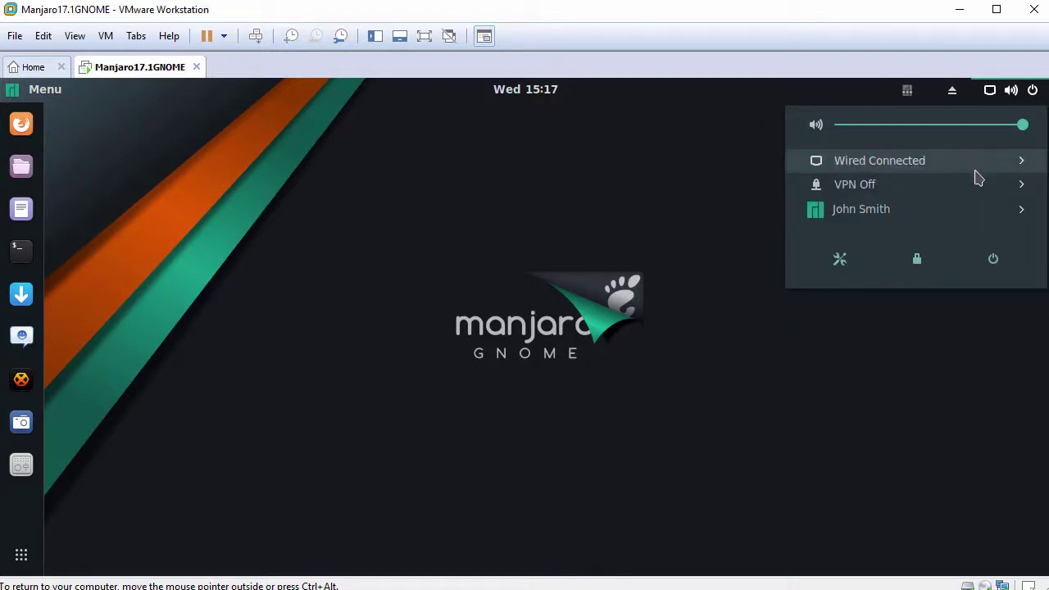
left_click(970, 192)
left_click(970, 192)
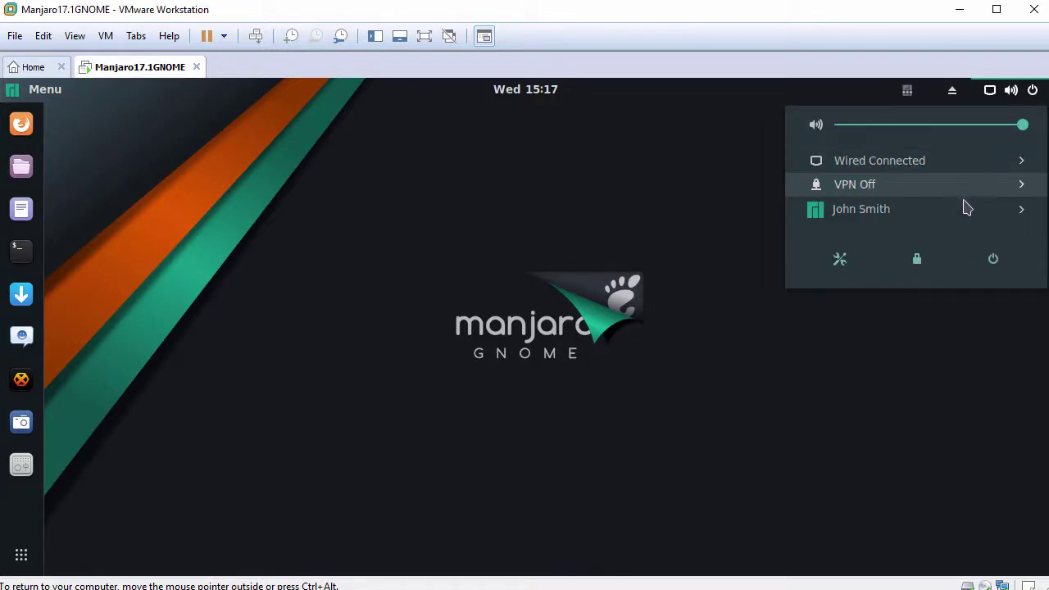
left_click(964, 211)
left_click(965, 211)
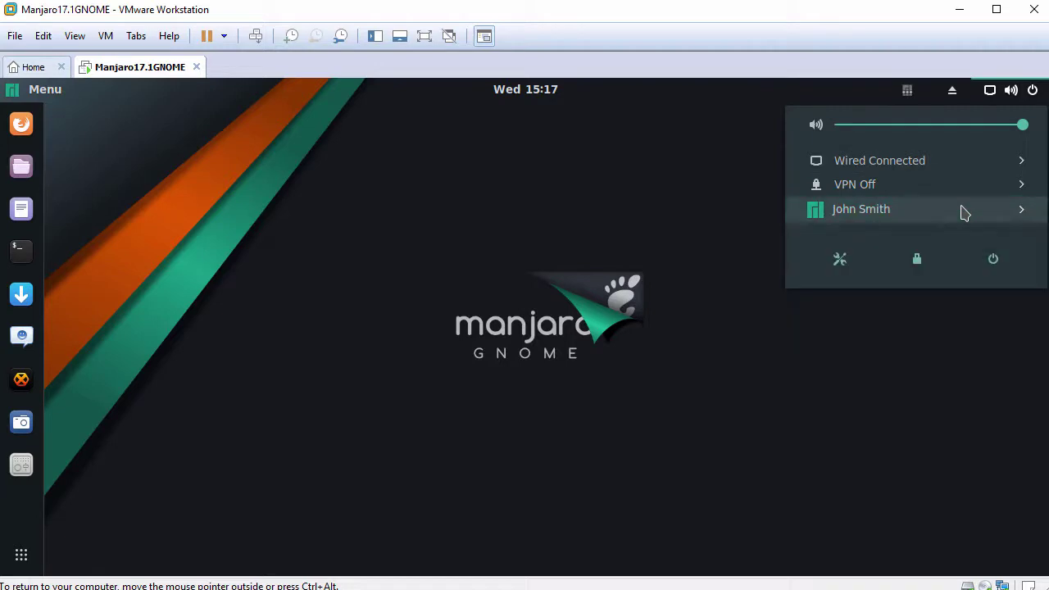
left_click(995, 264)
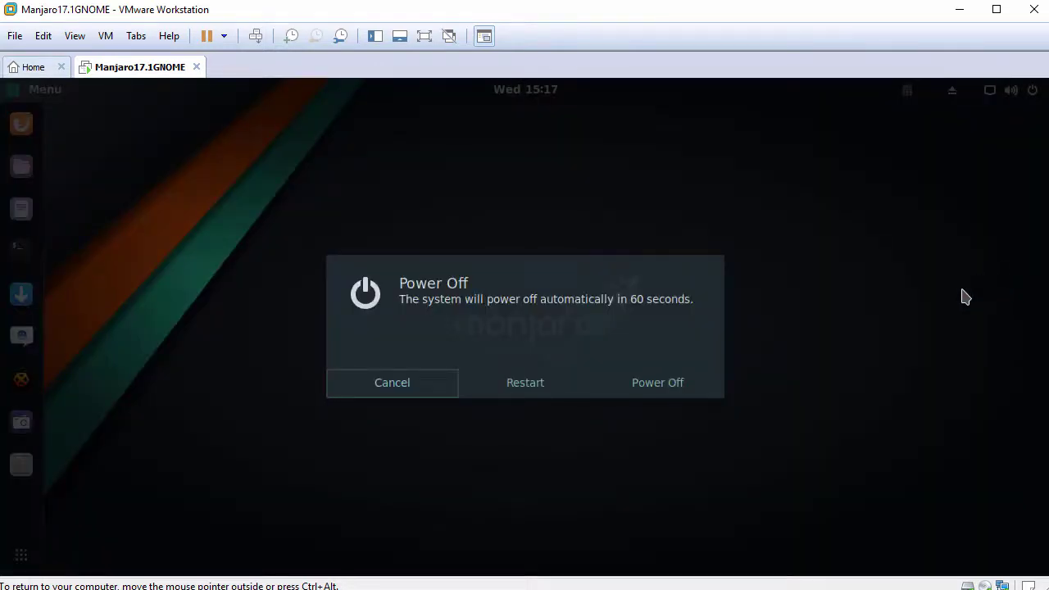
left_click(398, 392)
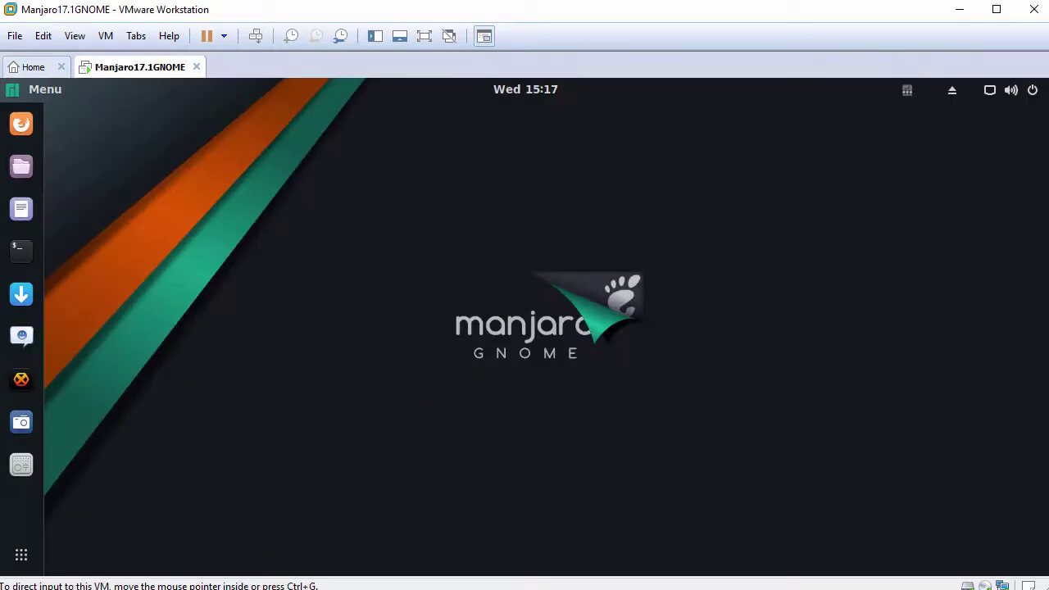